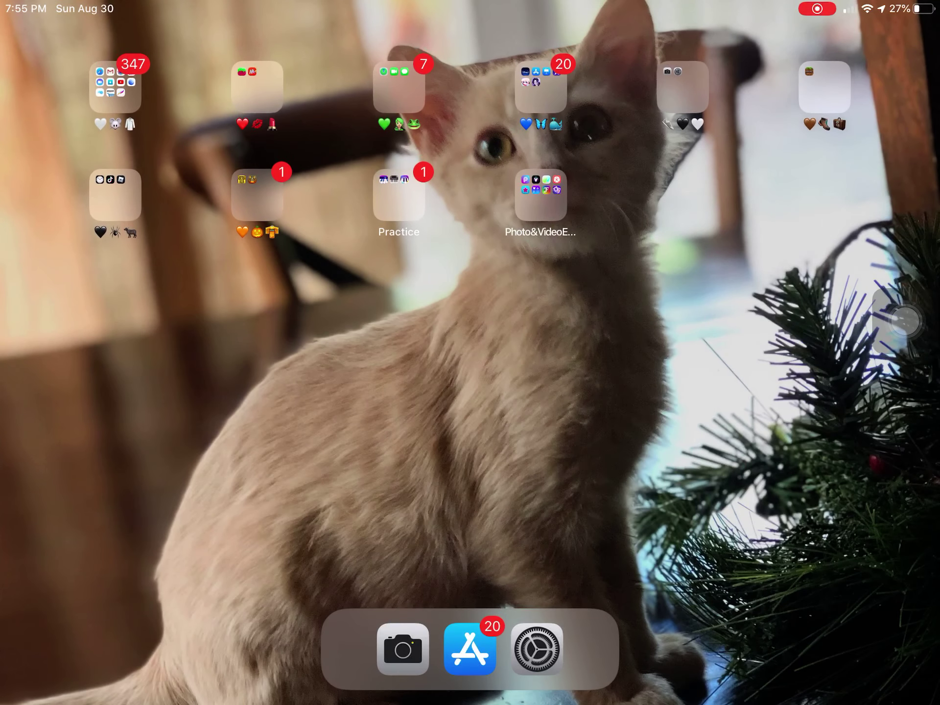
- Download New Cool Fonts Keyboard from the App Store's 'New fonts' results, then return Home
left_click(540, 86)
left_click(421, 202)
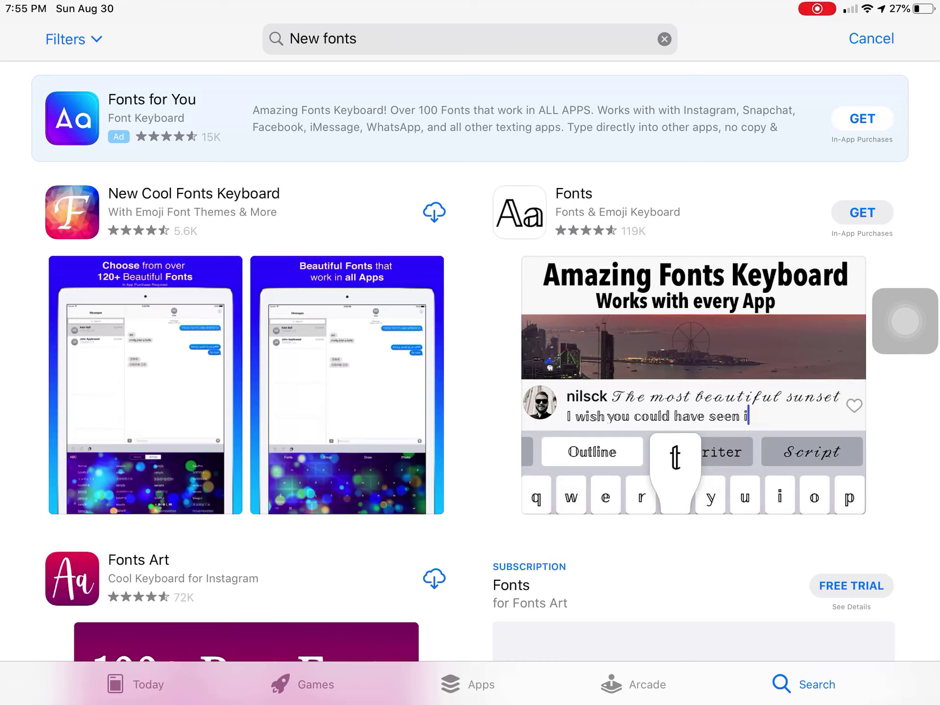
left_click(433, 212)
key("super+h")
scroll(470, 352, "right", 5)
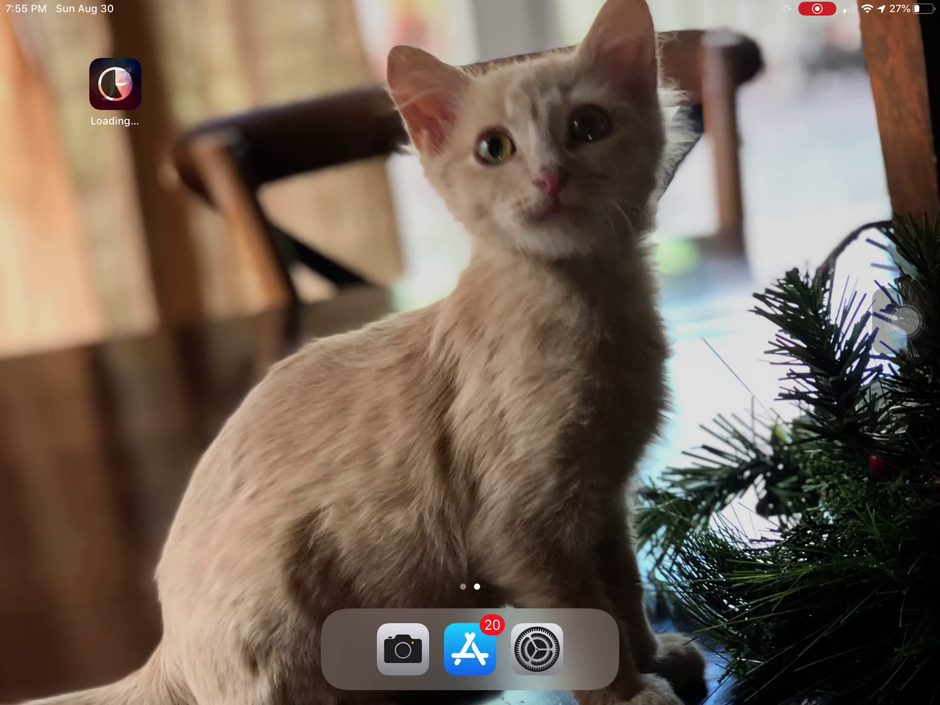
- Move New Fonts into the Photo&Video folder and launch it from there
left_click_drag(115, 83, 791, 189)
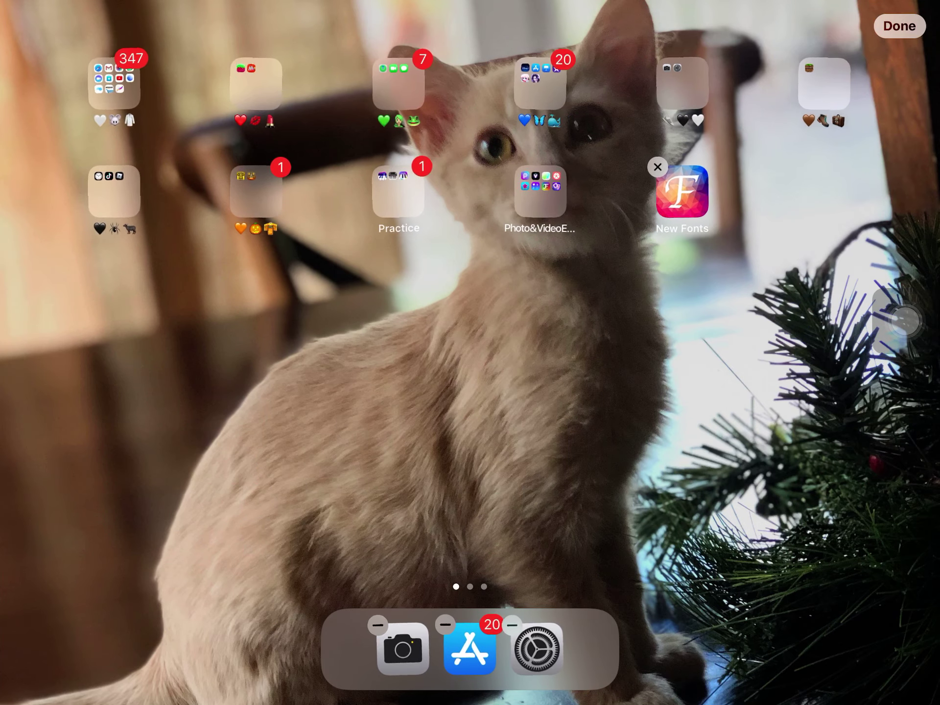
left_click_drag(682, 191, 540, 192)
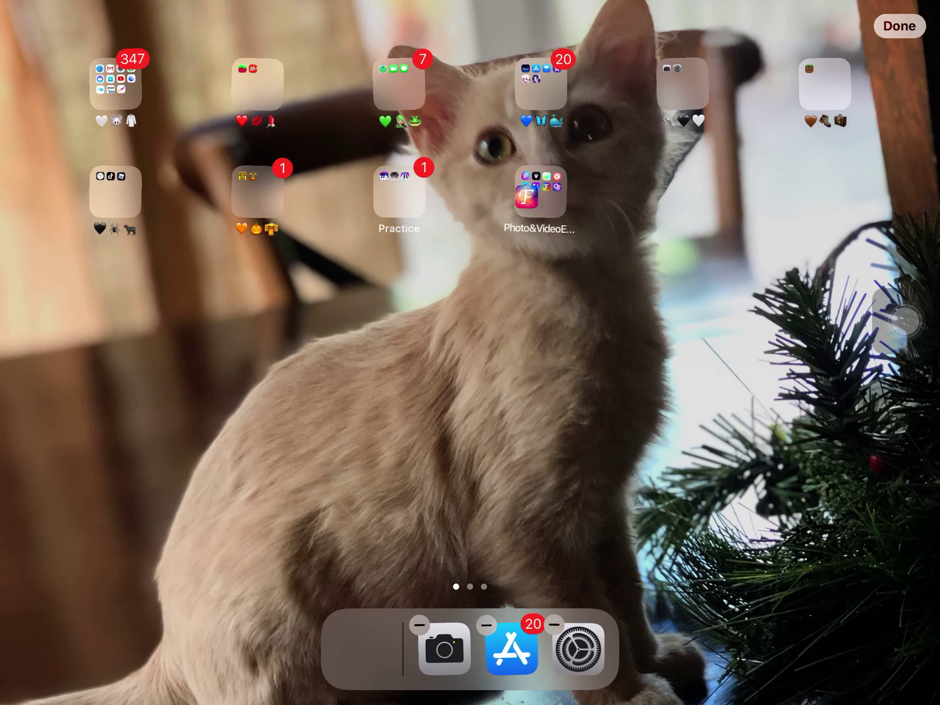
left_click(899, 26)
left_click(540, 191)
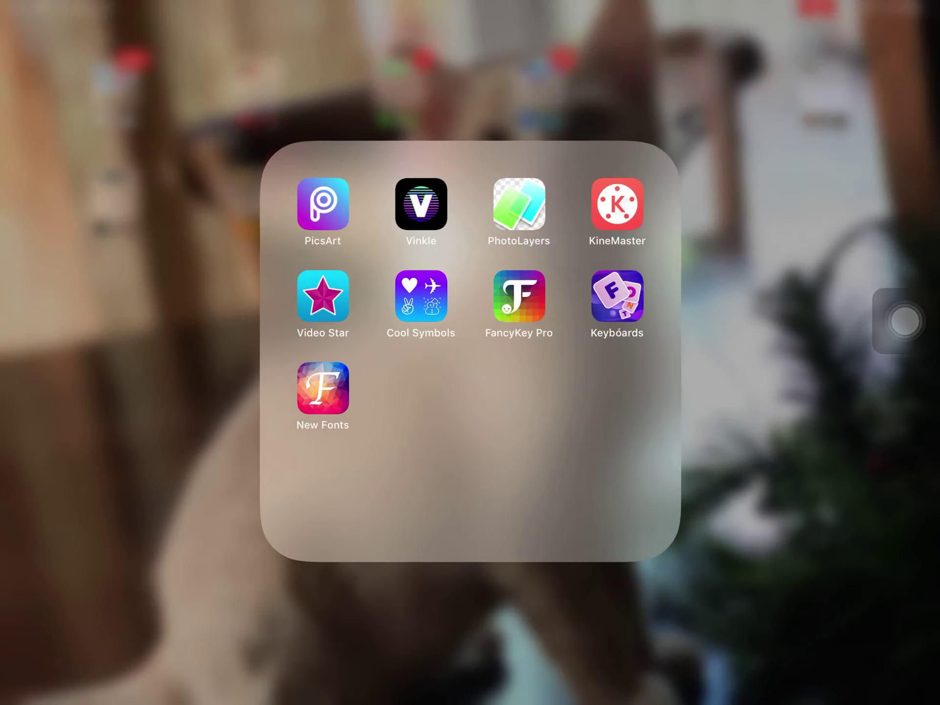
left_click(323, 387)
left_click(279, 342)
left_click(446, 614)
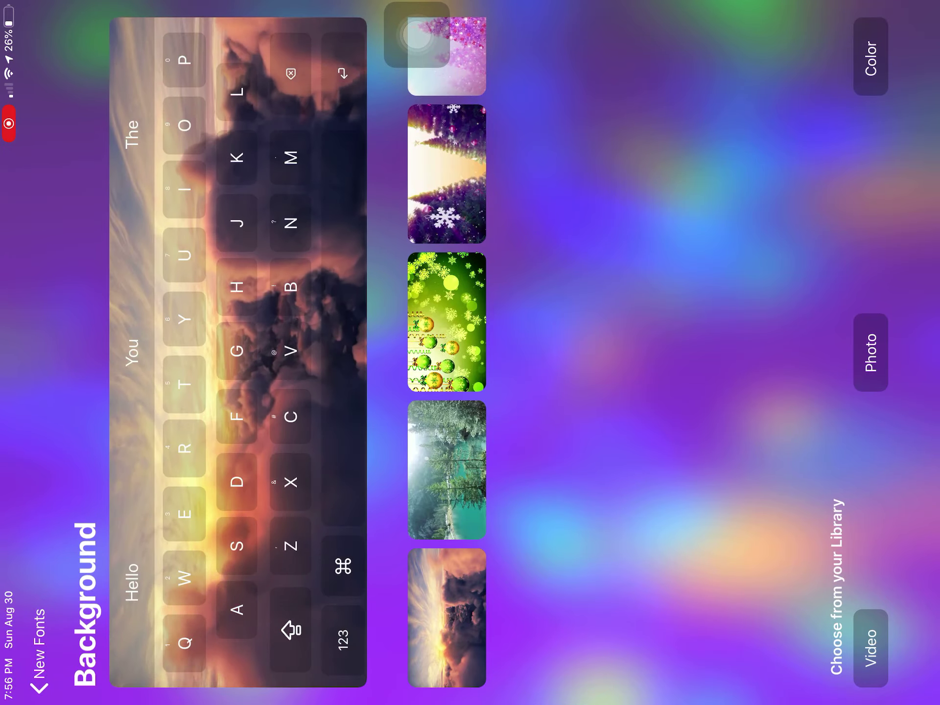
- Go to New Fonts' Themes, dismiss the suggestion alert, and start a new theme
left_click(31, 671)
left_click(392, 636)
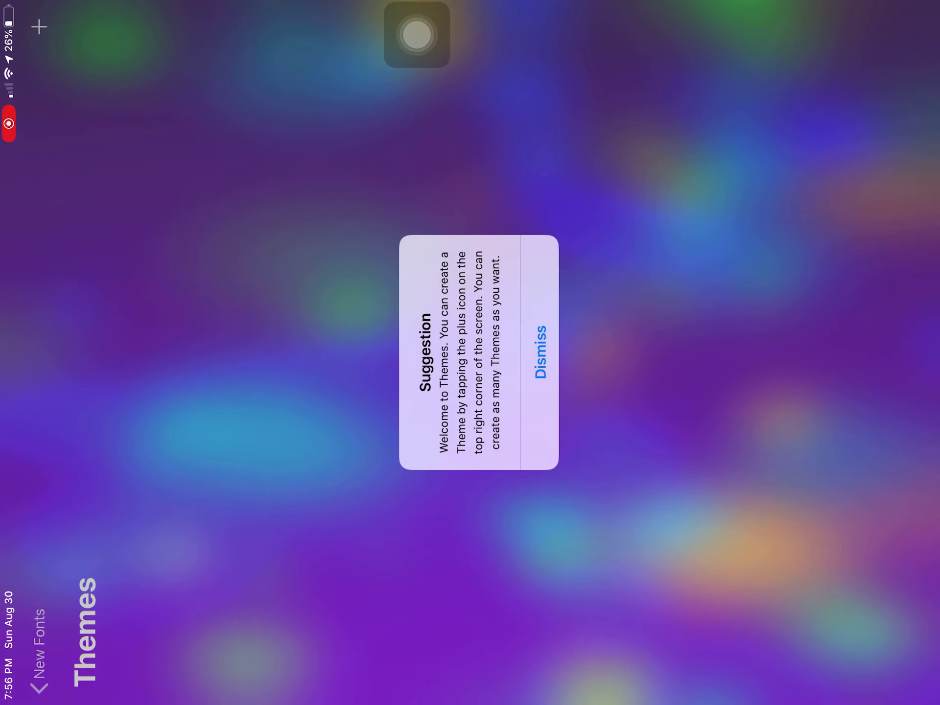
left_click(540, 352)
left_click(39, 27)
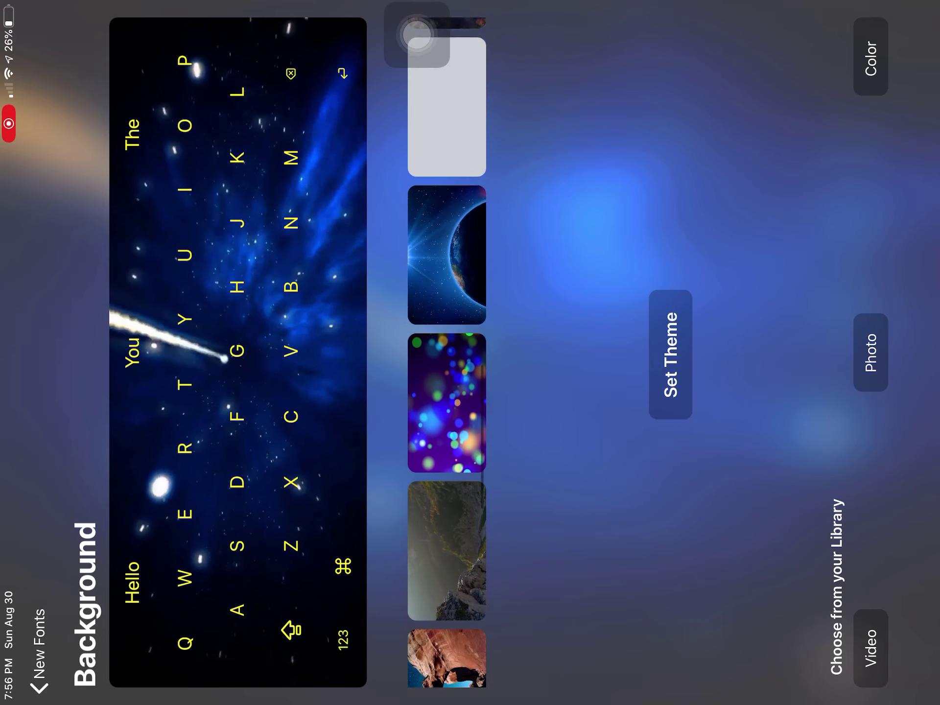
- Preview the aquarium, colourful bokeh, mountain and rock arch backgrounds
scroll(447, 353, "up", 5)
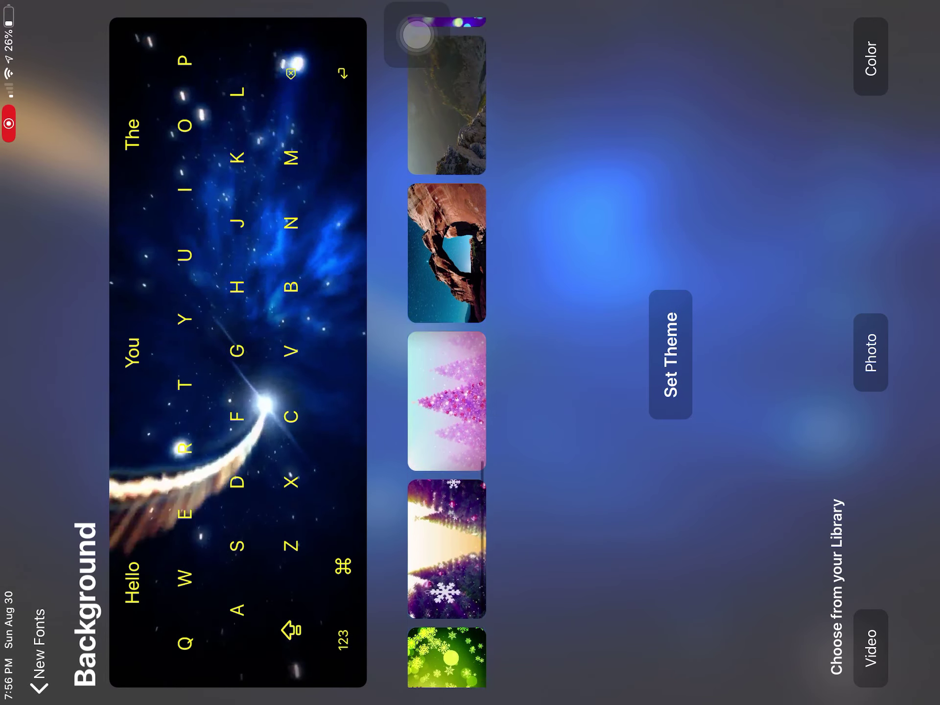
left_click(447, 243)
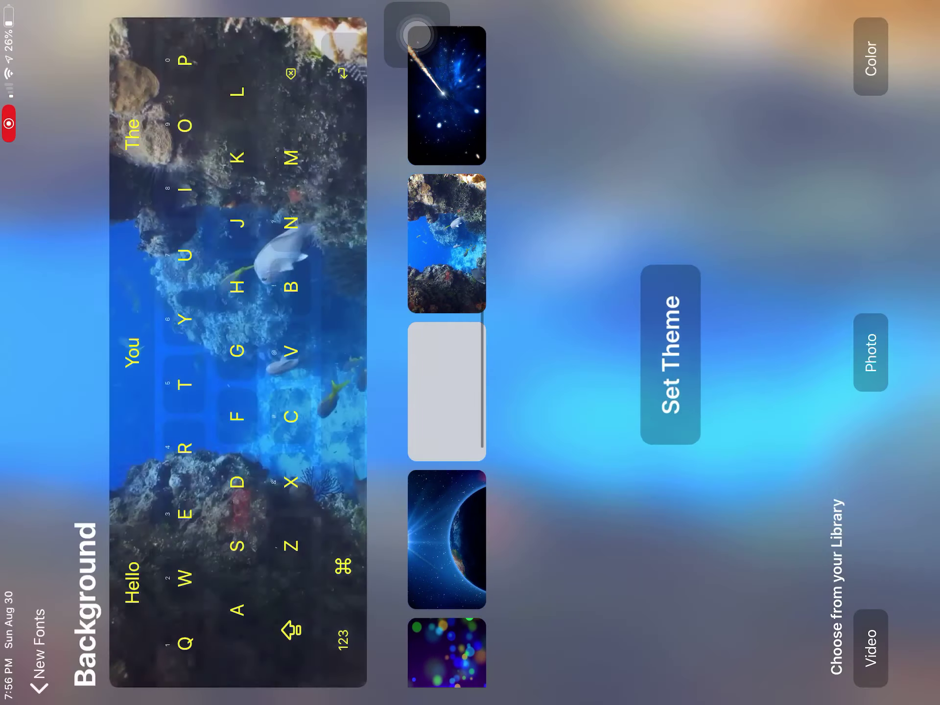
scroll(447, 490, "down", 2)
left_click(446, 593)
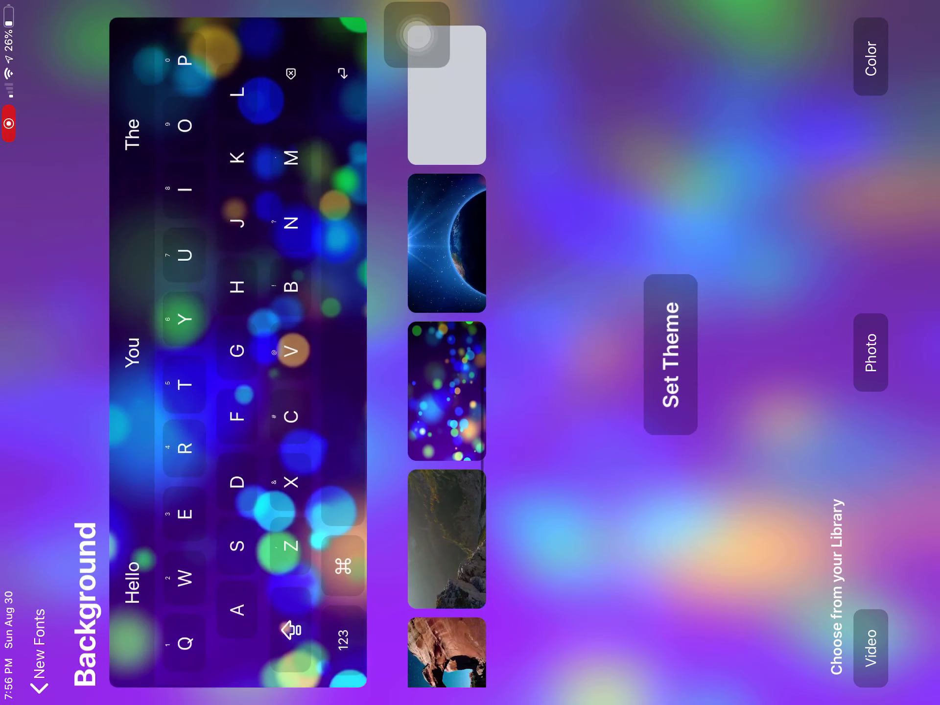
left_click(447, 539)
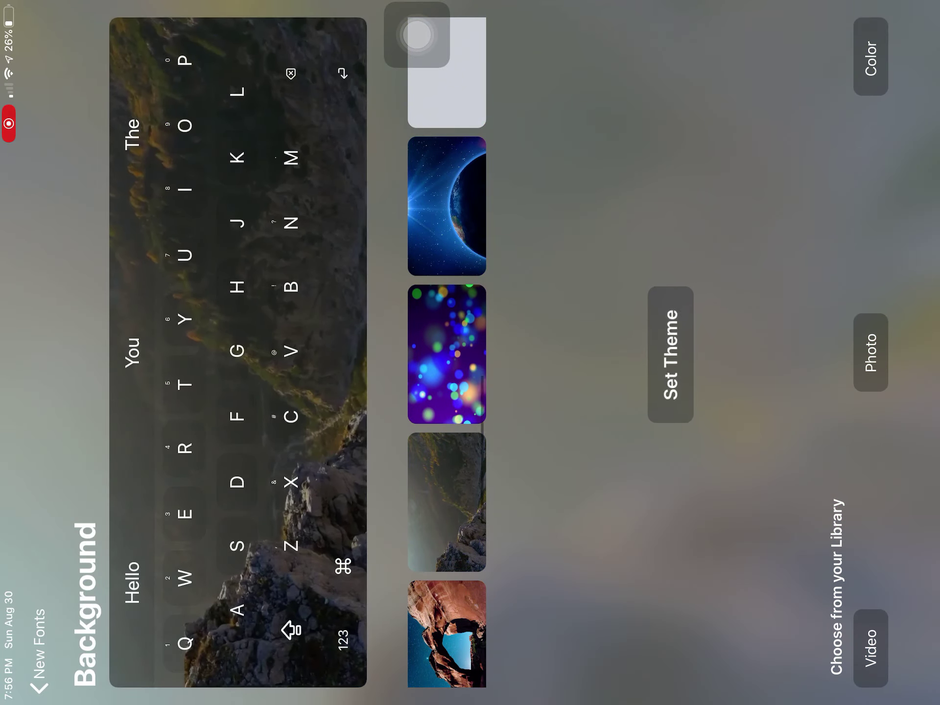
left_click(446, 634)
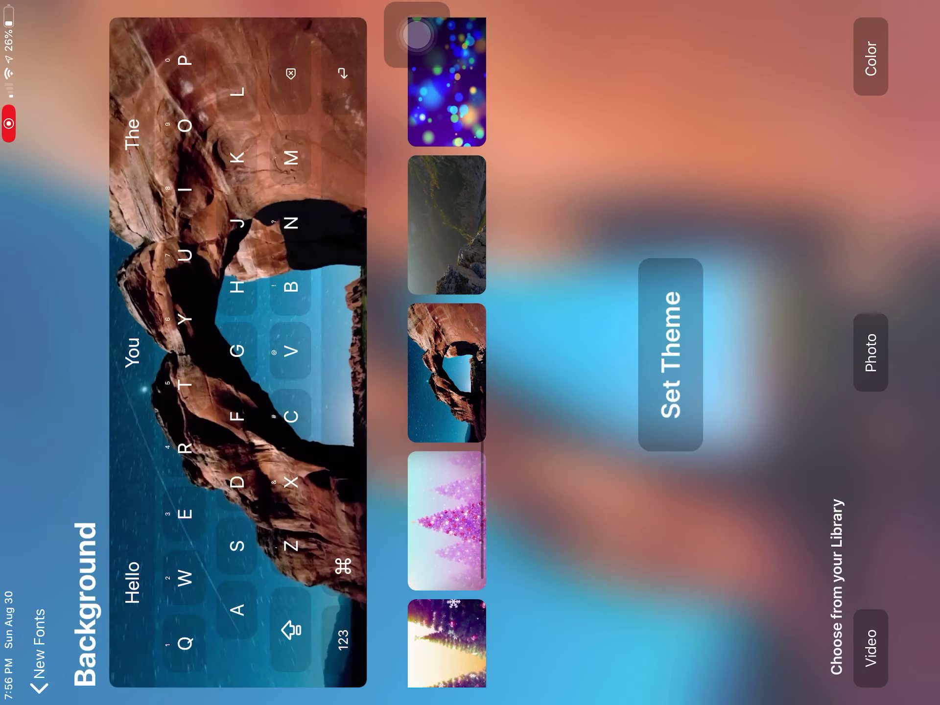
- Preview the beach, green light-streak, purple fireworks, and black-with-green-keys backgrounds
scroll(447, 342, "down", 5)
left_click(446, 220)
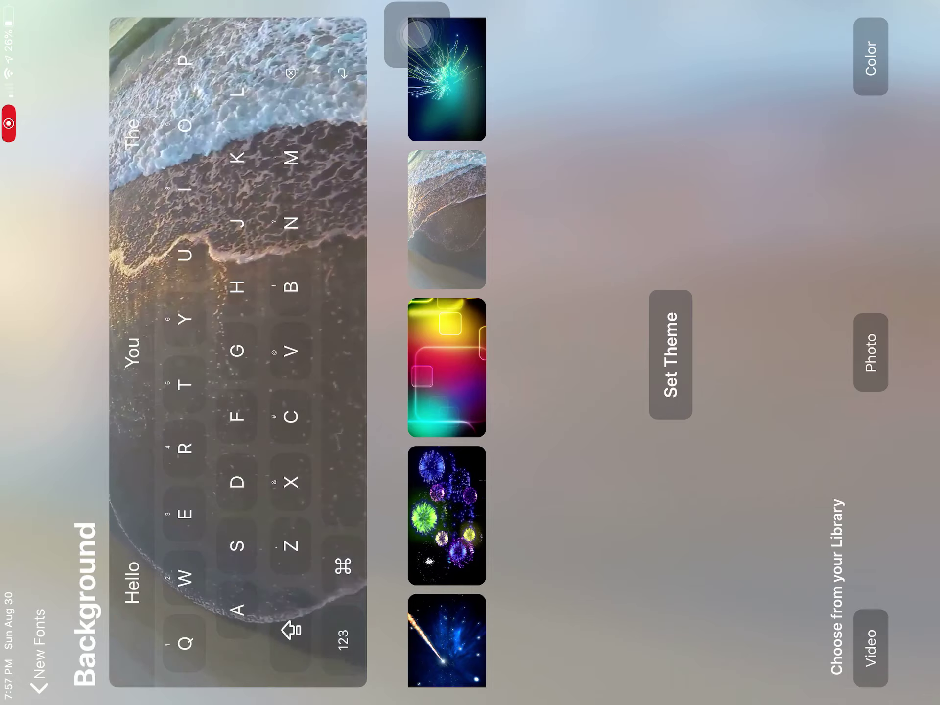
left_click(447, 78)
scroll(447, 343, "up", 5)
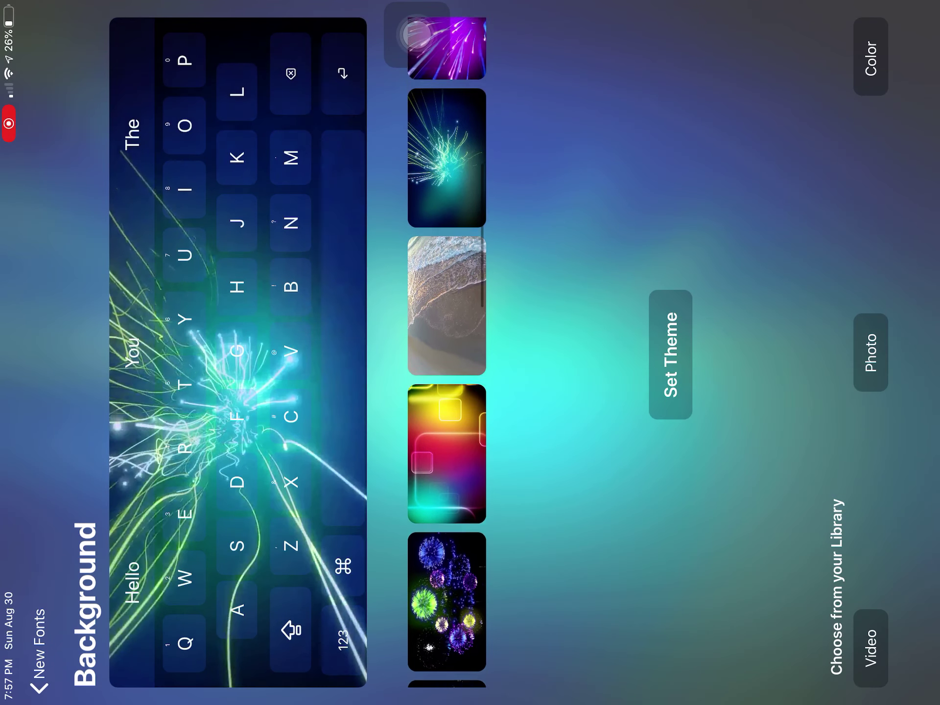
left_click(447, 230)
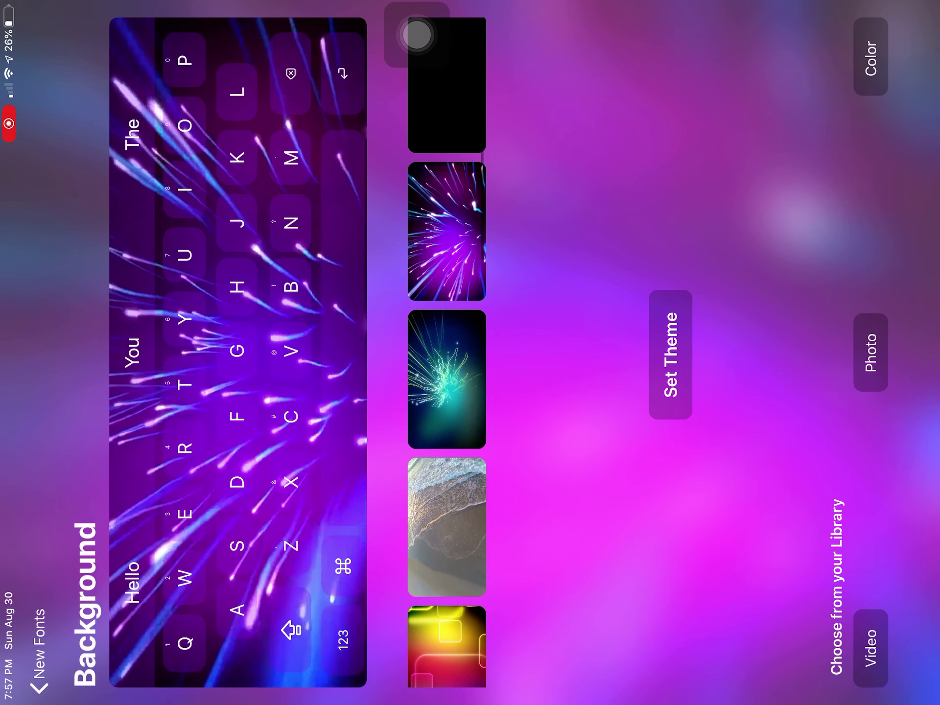
scroll(446, 342, "up", 2)
left_click(446, 140)
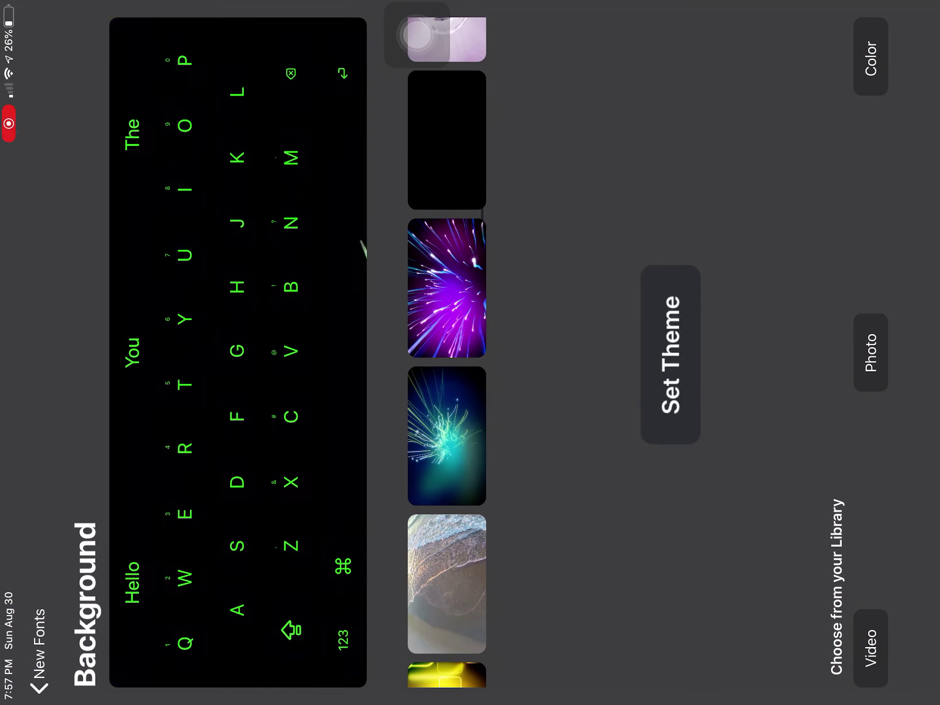
scroll(446, 343, "up", 3)
- Choose the pink hearts background with magenta keys, then dismiss the add-keyboard list
left_click(446, 132)
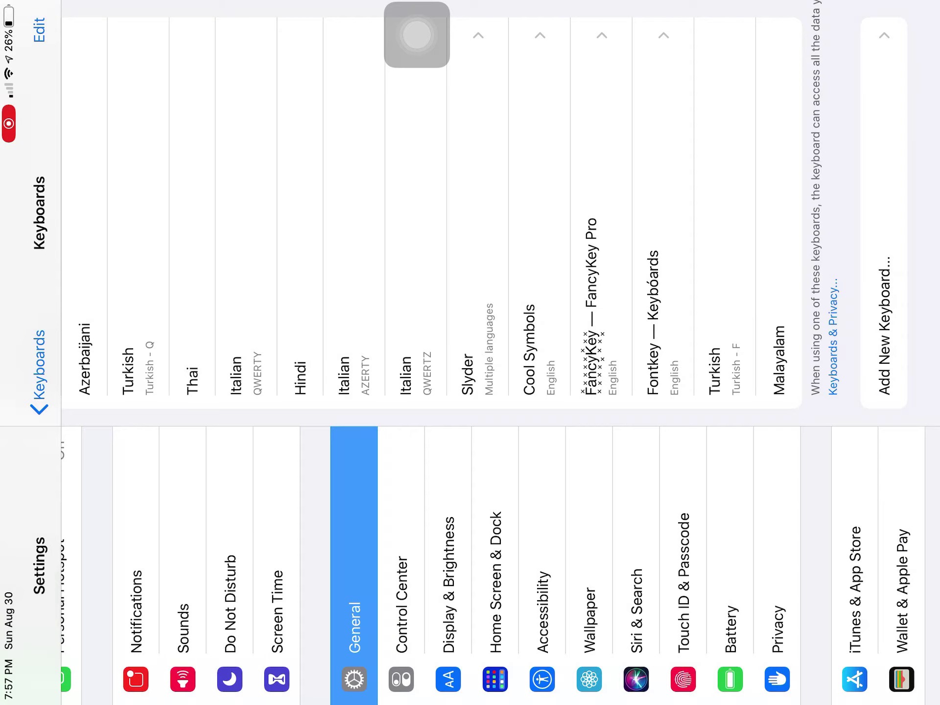
- Navigate to Settings' General > Keyboard > Keyboards and open Add New Keyboard
scroll(416, 34, "up", 3)
scroll(416, 35, "up", 8)
key("Escape")
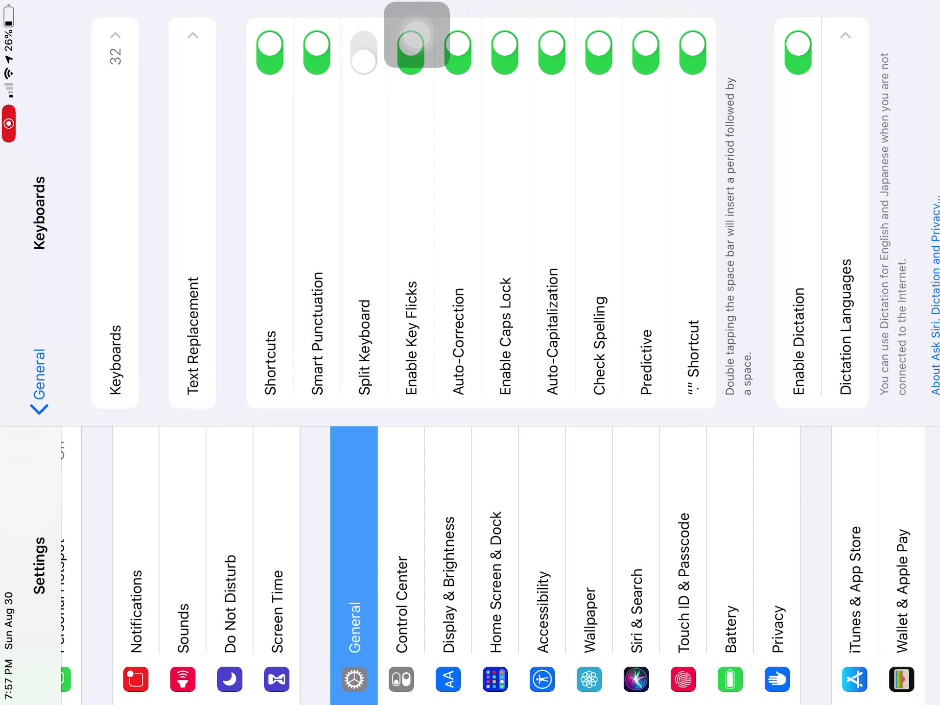
left_click(115, 213)
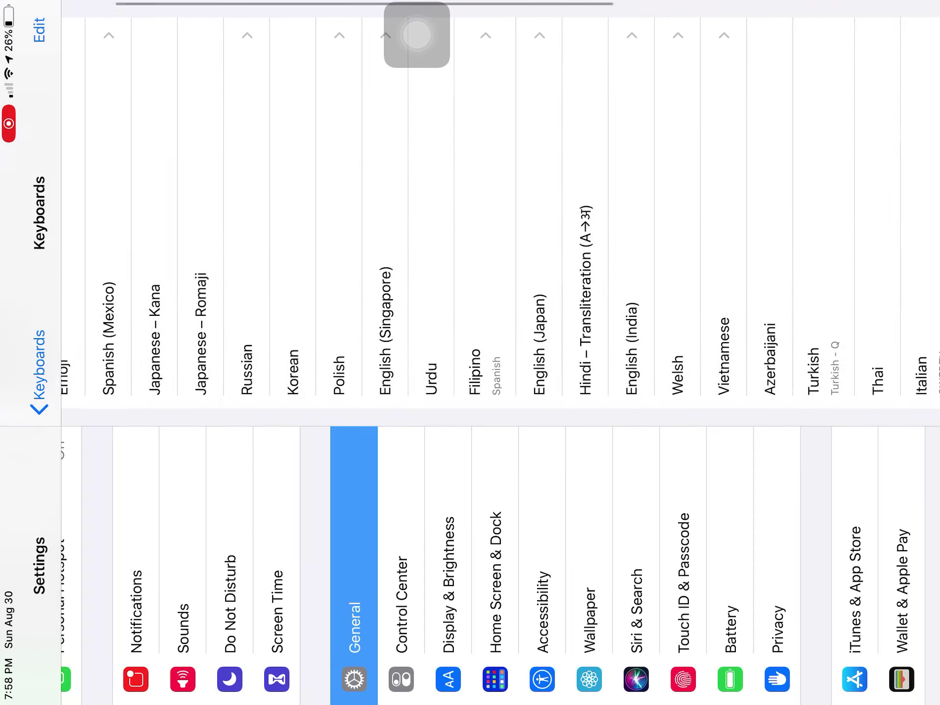
scroll(489, 213, "down", 15)
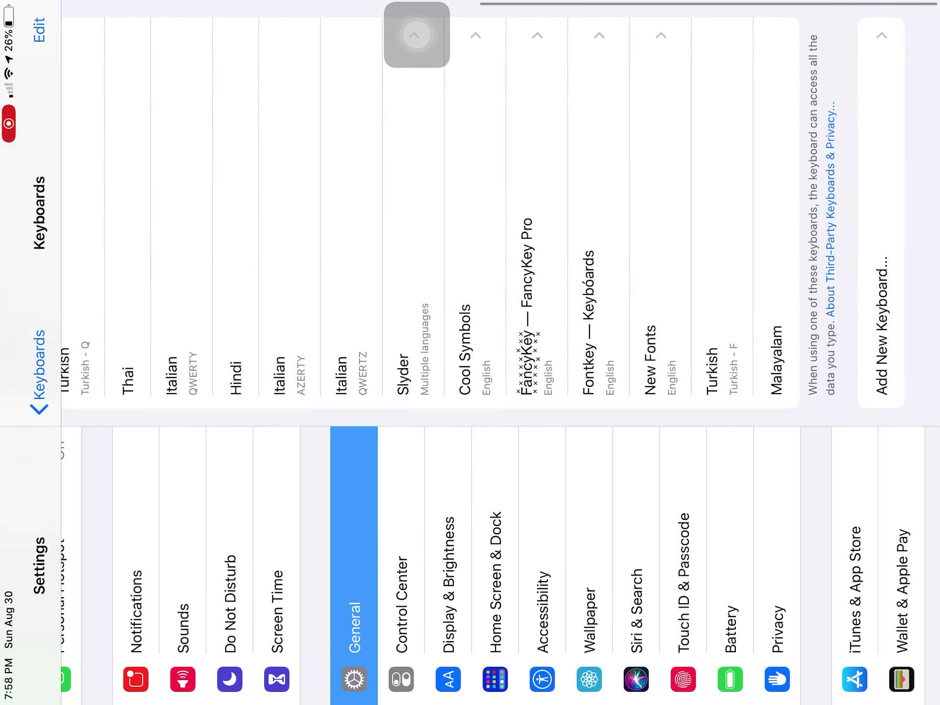
left_click(39, 371)
scroll(490, 213, "up", 5)
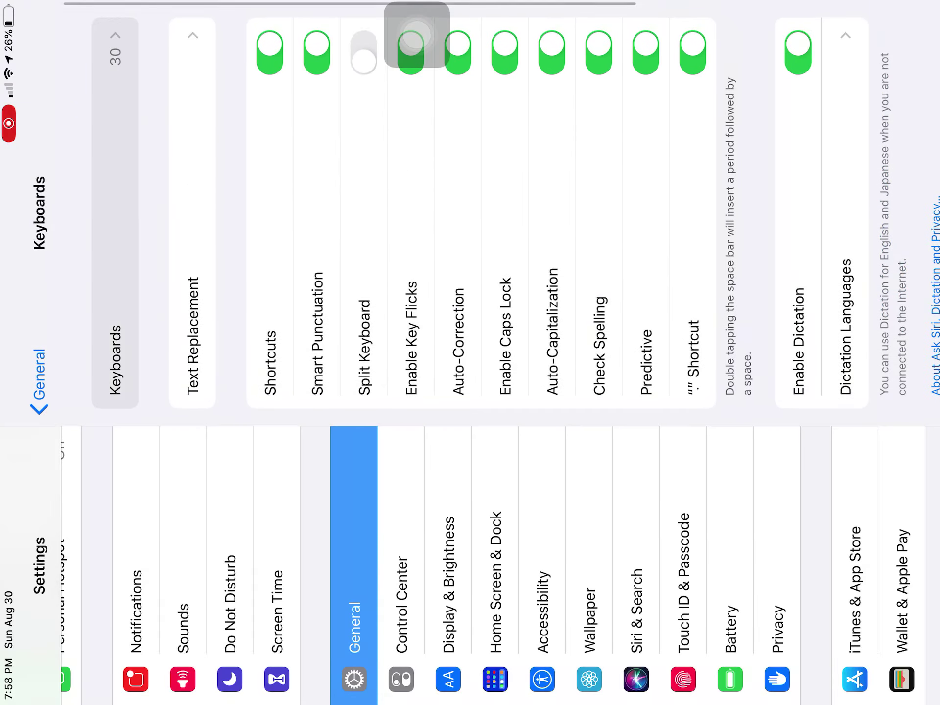
left_click(115, 213)
scroll(490, 213, "down", 10)
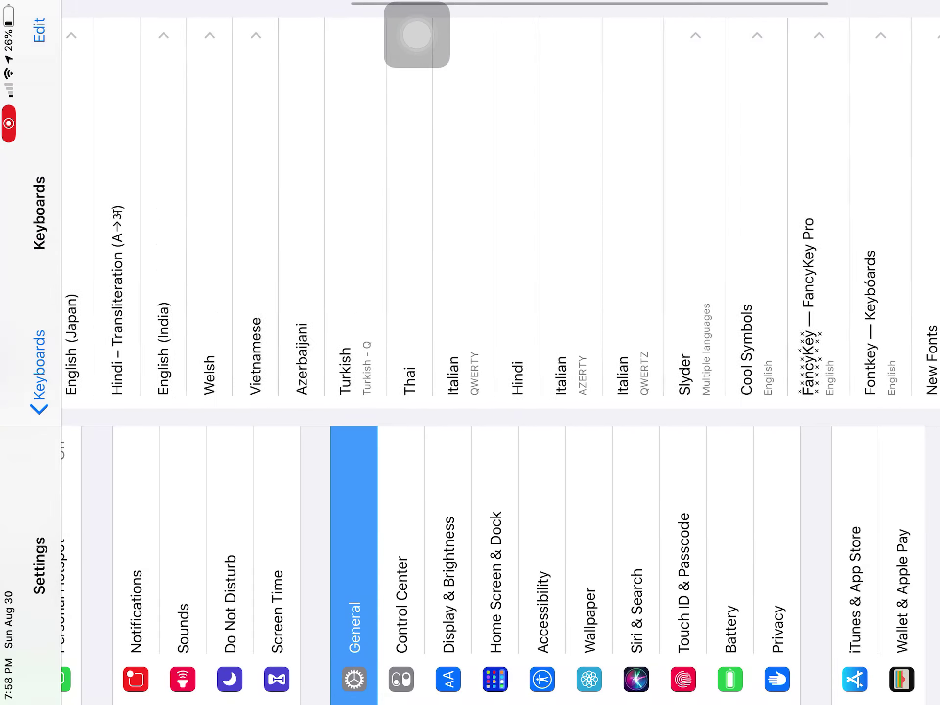
scroll(489, 213, "down", 5)
left_click(860, 343)
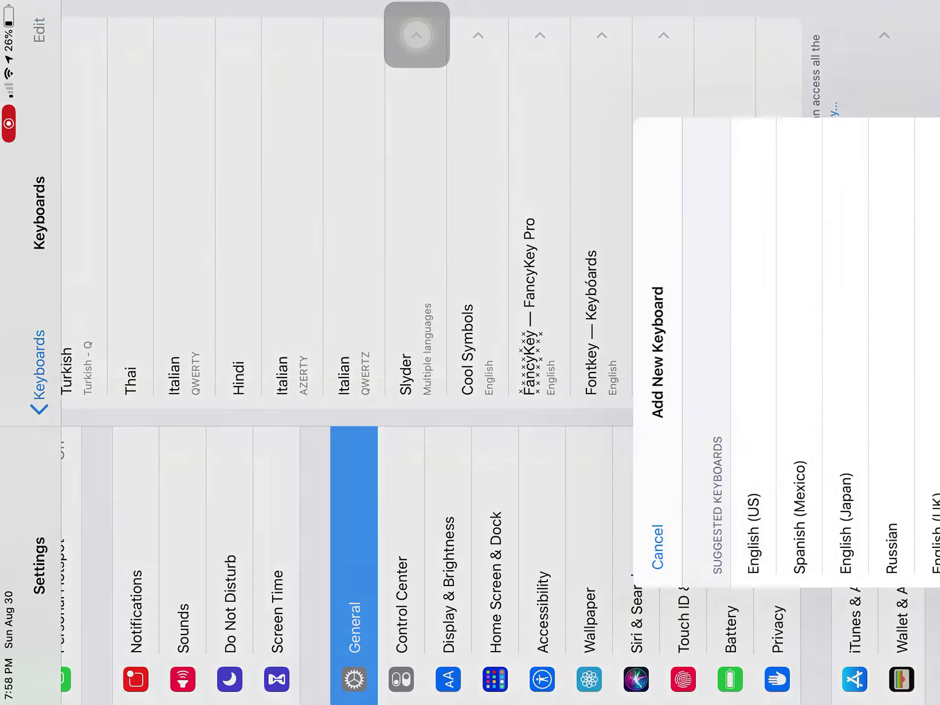
- Browse the Suggested and Other iPad Keyboards lists, then cancel without adding one
scroll(470, 353, "down", 15)
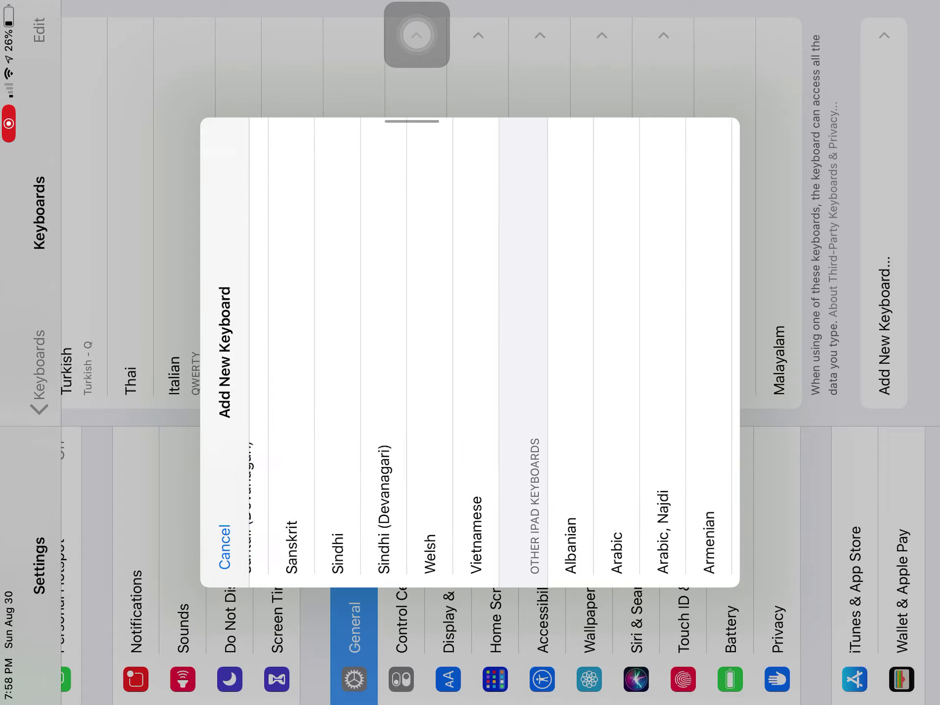
scroll(470, 352, "up", 5)
scroll(470, 352, "up", 2)
scroll(470, 353, "up", 1)
scroll(469, 353, "up", 1)
scroll(470, 352, "up", 5)
scroll(470, 353, "up", 5)
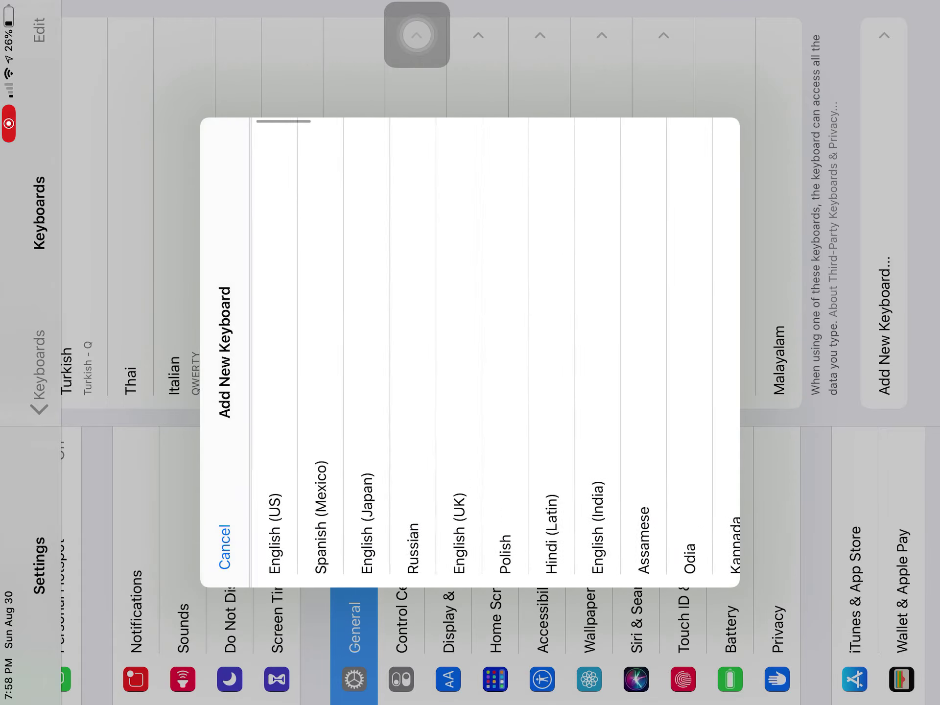
scroll(470, 353, "up", 1)
scroll(470, 352, "down", 3)
scroll(470, 352, "up", 3)
scroll(470, 352, "down", 5)
scroll(470, 353, "down", 5)
scroll(470, 352, "down", 8)
scroll(470, 352, "down", 5)
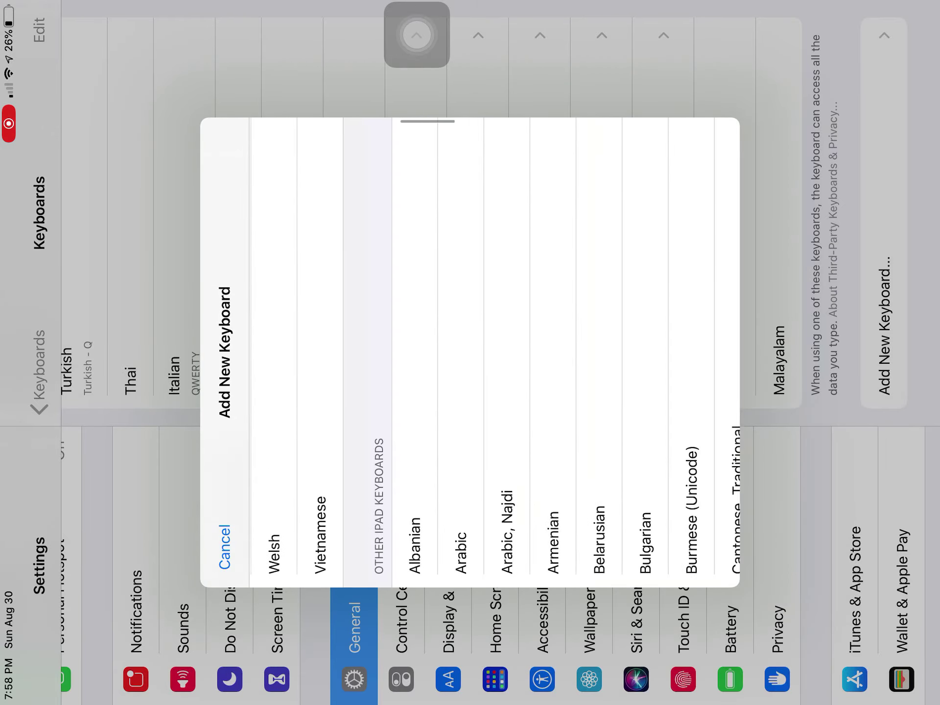
scroll(470, 352, "down", 1)
scroll(470, 352, "up", 2)
scroll(470, 352, "up", 2)
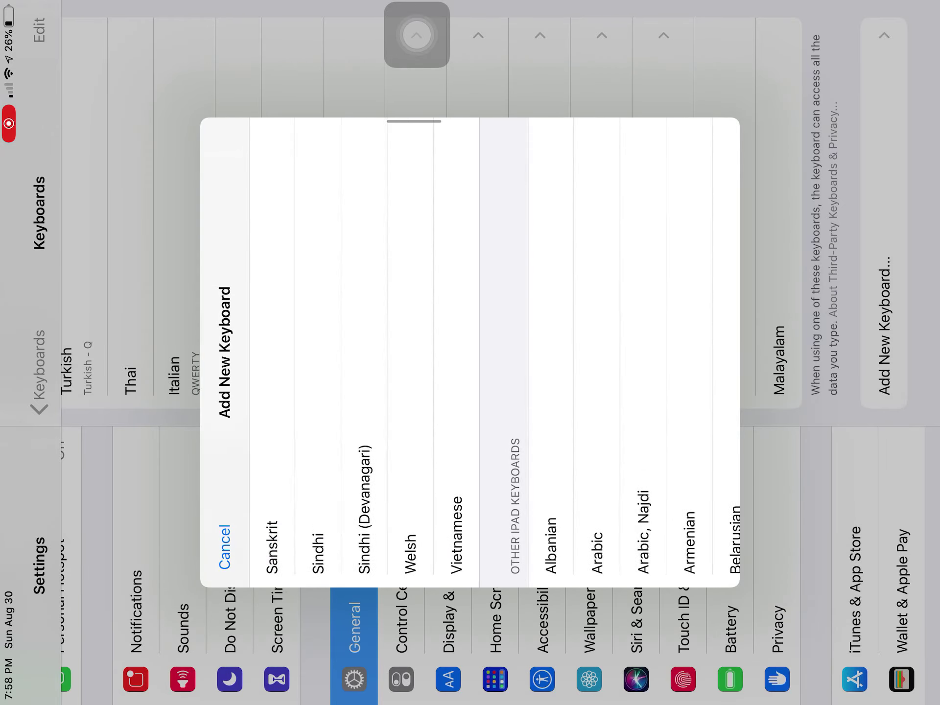
scroll(470, 353, "up", 4)
scroll(470, 352, "down", 4)
scroll(470, 352, "down", 10)
scroll(470, 352, "down", 5)
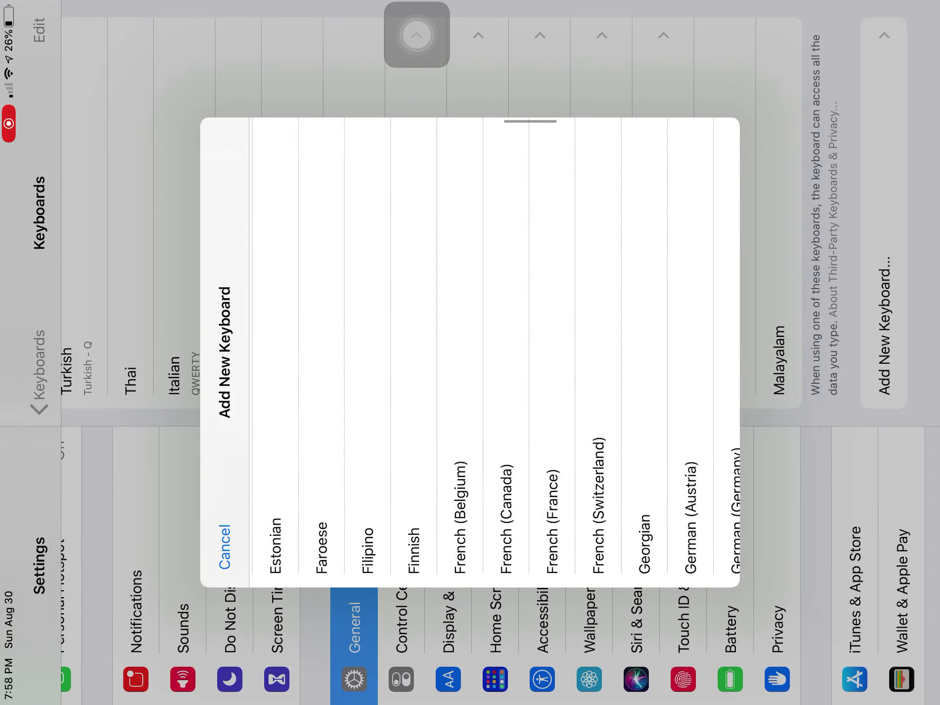
scroll(469, 353, "down", 15)
scroll(470, 352, "down", 5)
scroll(469, 353, "up", 3)
scroll(469, 352, "up", 10)
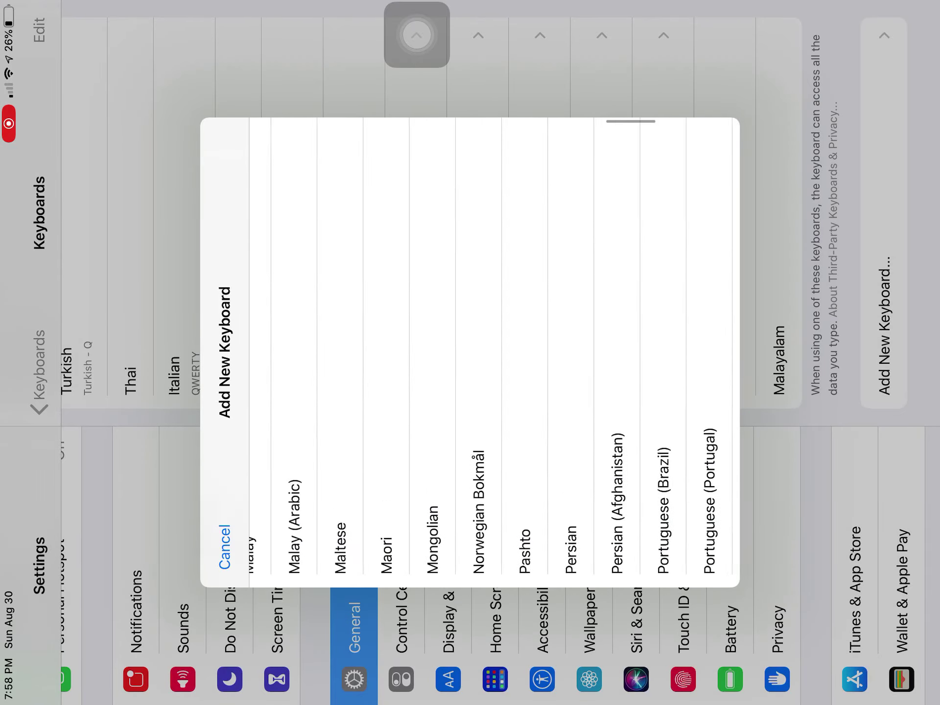
scroll(470, 352, "up", 5)
scroll(470, 352, "up", 5)
scroll(469, 353, "up", 5)
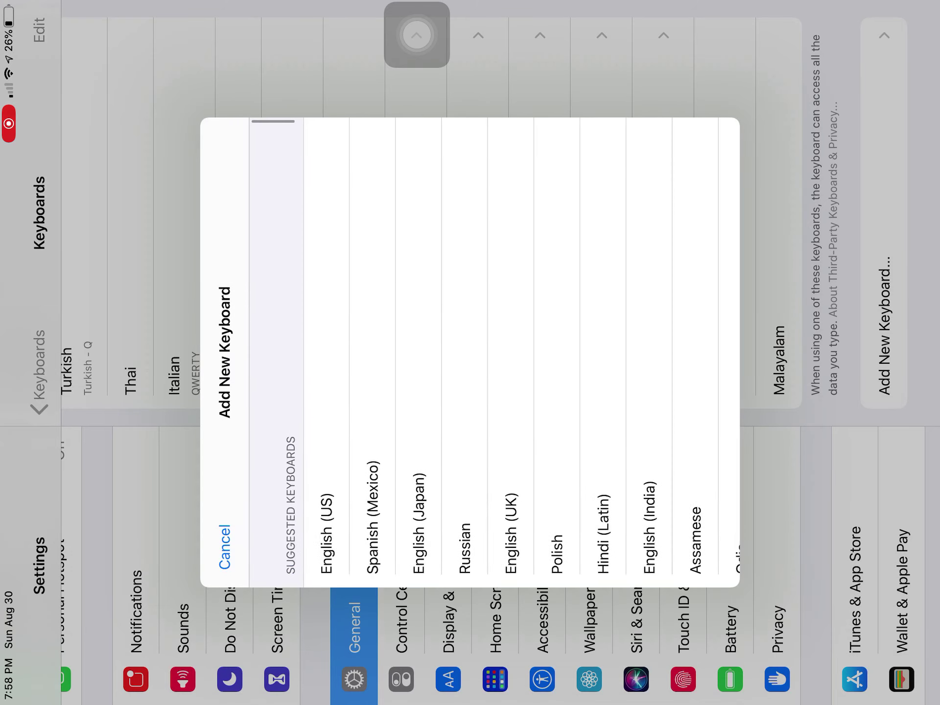
left_click(224, 547)
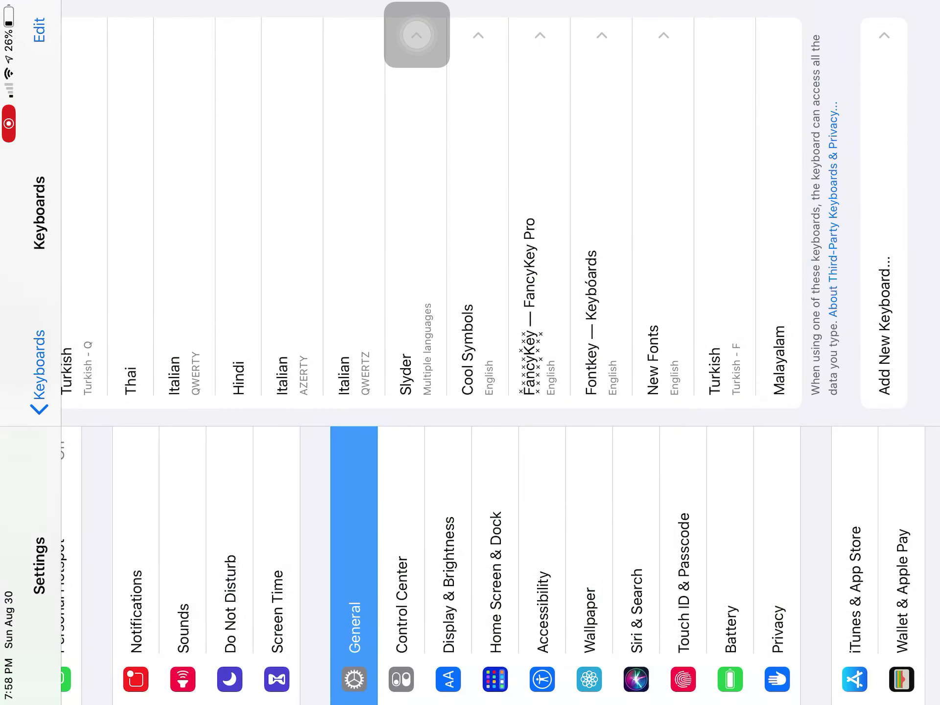
- Grant Allow Full Access to the New Fonts keyboard, then reopen Add New Keyboard
left_click(658, 359)
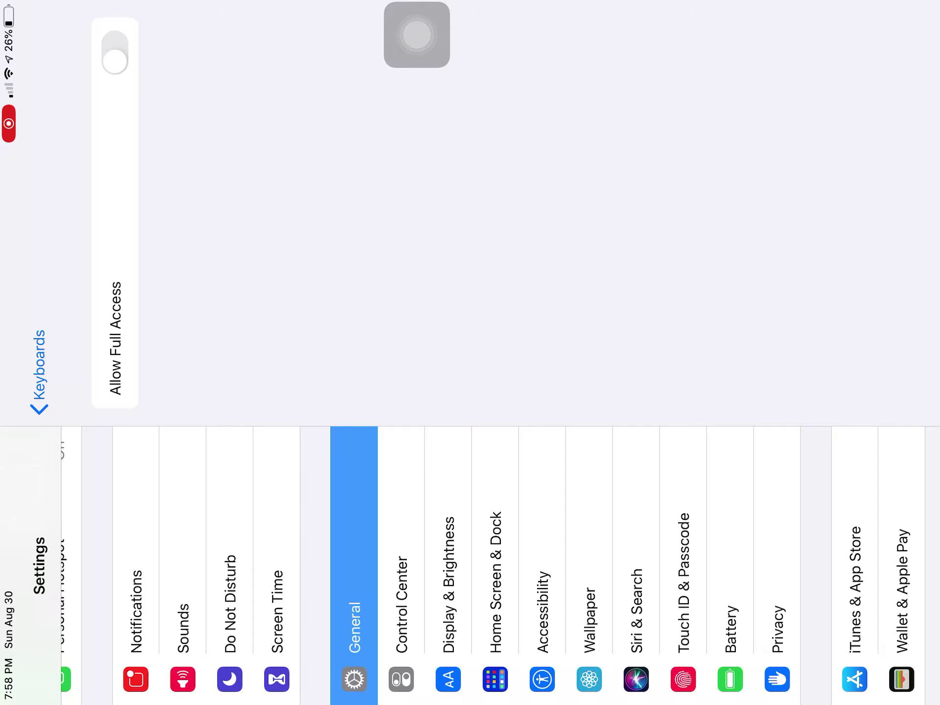
left_click(115, 52)
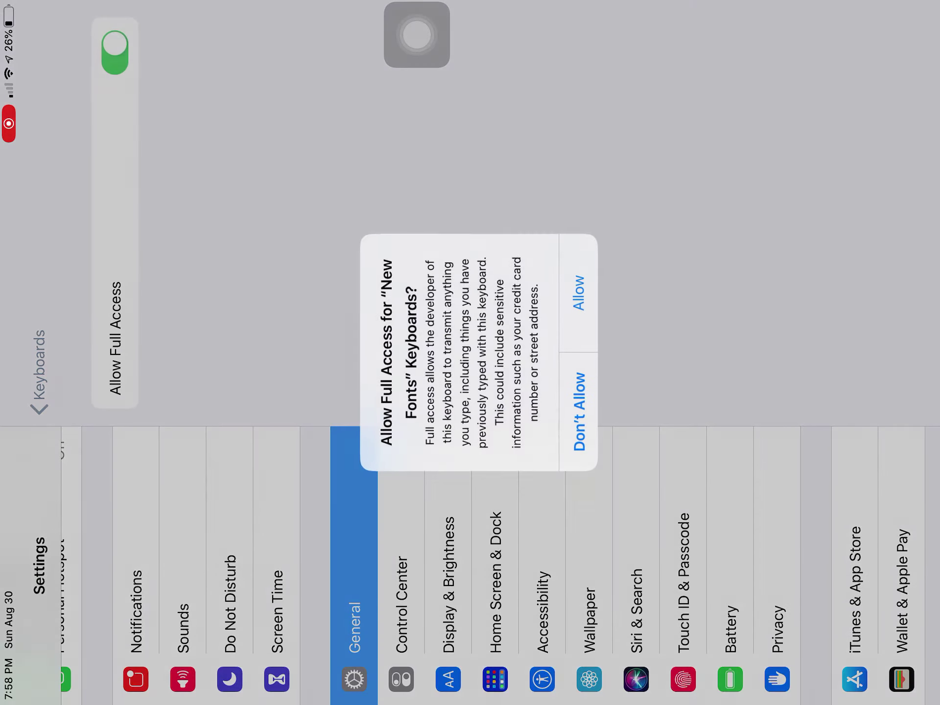
left_click(577, 293)
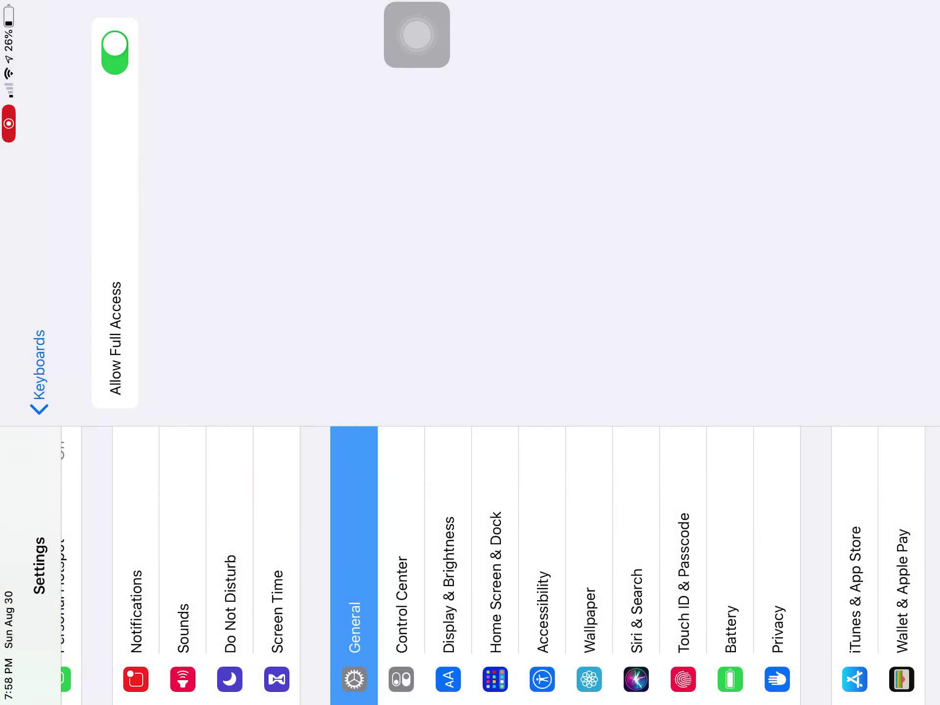
left_click(40, 372)
left_click(883, 326)
- Scroll through the Add New Keyboard sheet and cancel it
scroll(470, 352, "down", 15)
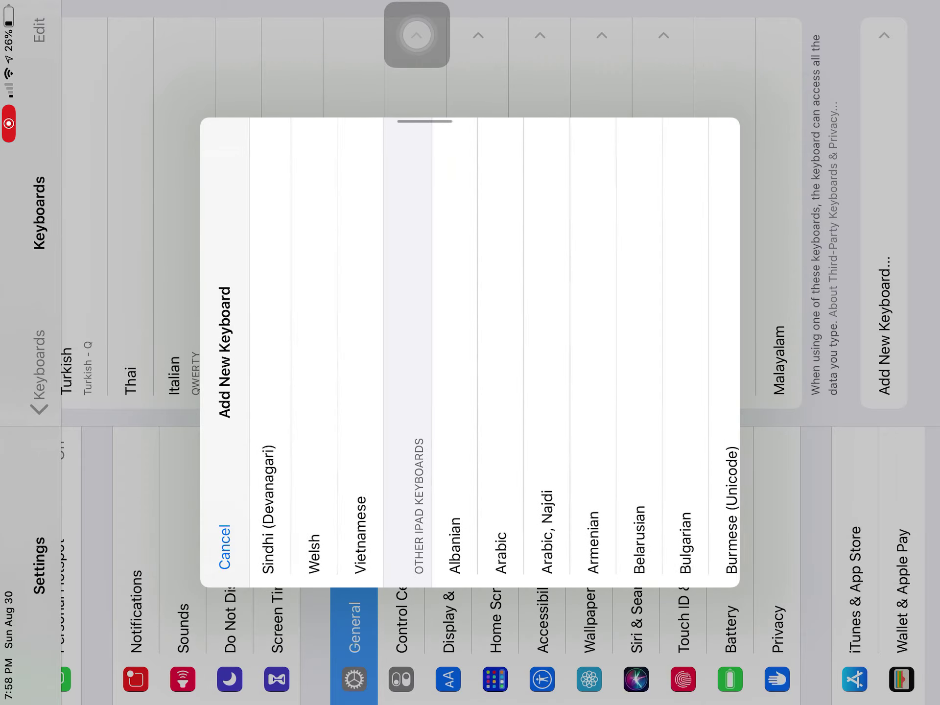
scroll(470, 352, "down", 1)
scroll(469, 353, "up", 4)
scroll(470, 352, "down", 4)
scroll(469, 353, "up", 3)
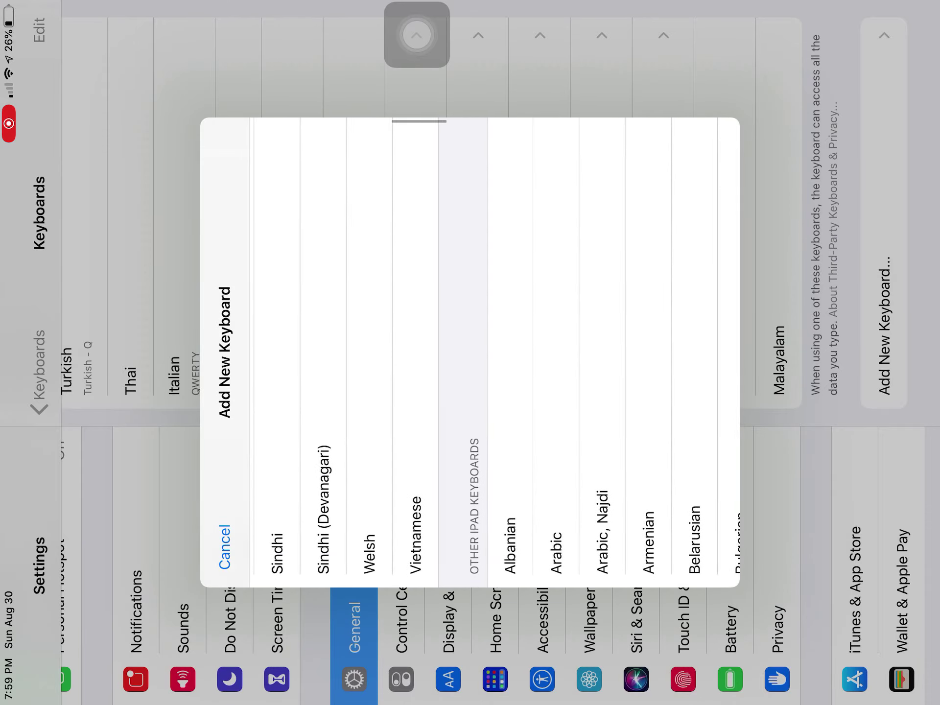
left_click(224, 546)
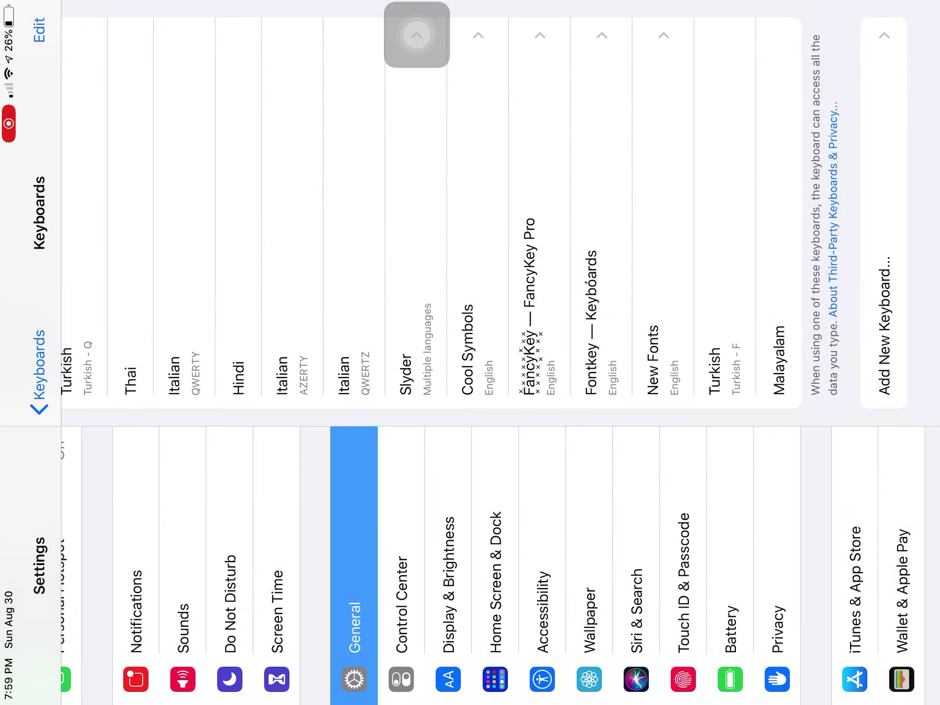
- Go Home, reopen Settings from the dock, then return to the home screen
left_click(416, 34)
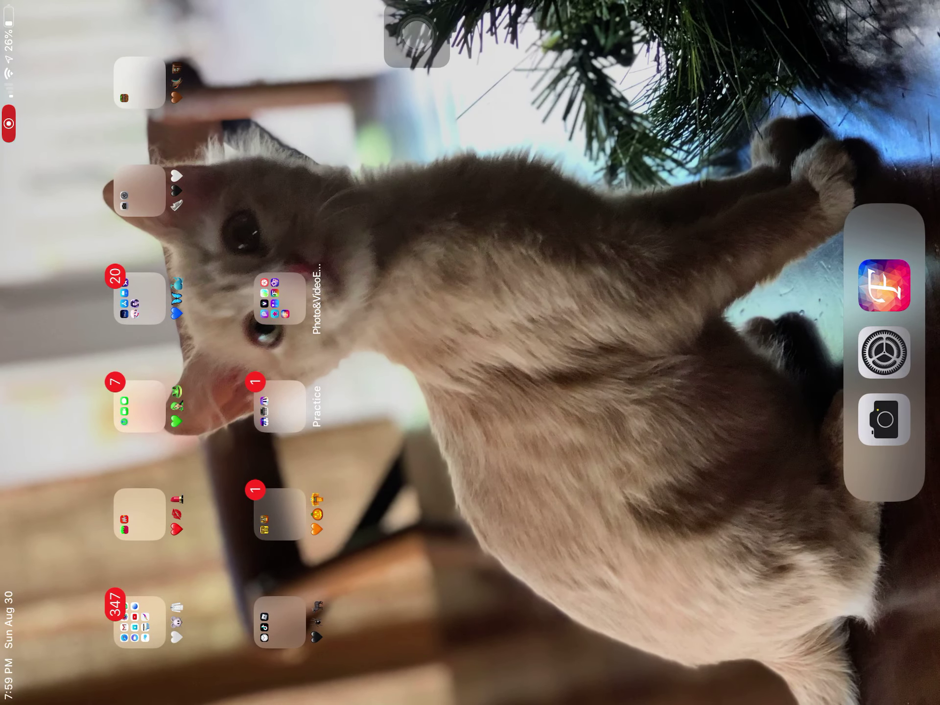
left_click(884, 353)
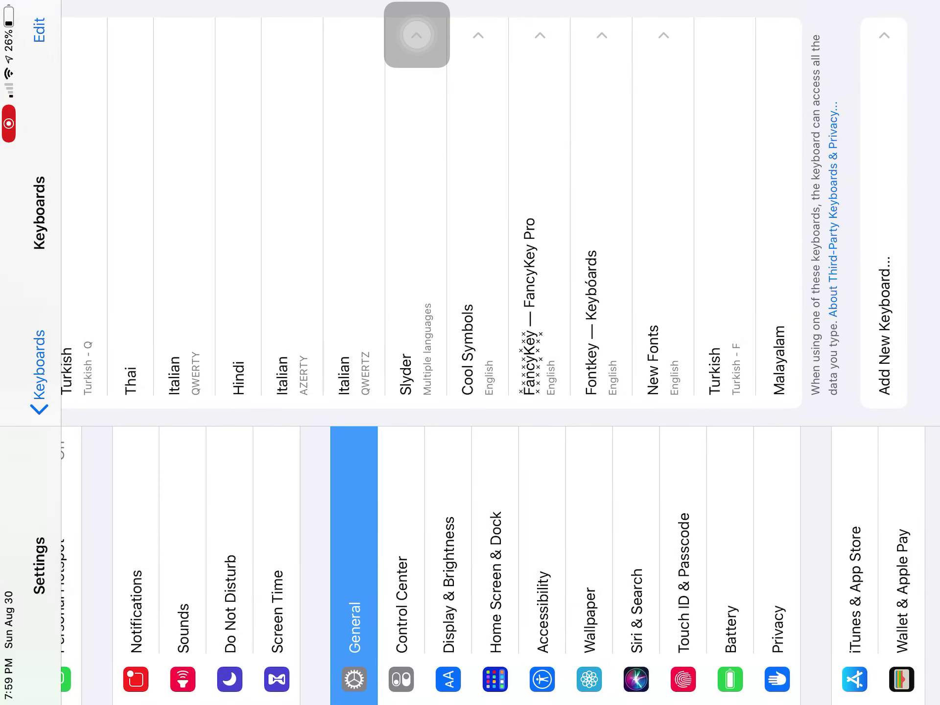
left_click(416, 34)
- Launch New Fonts and preview a Favorites photo as the keyboard background
left_click(884, 285)
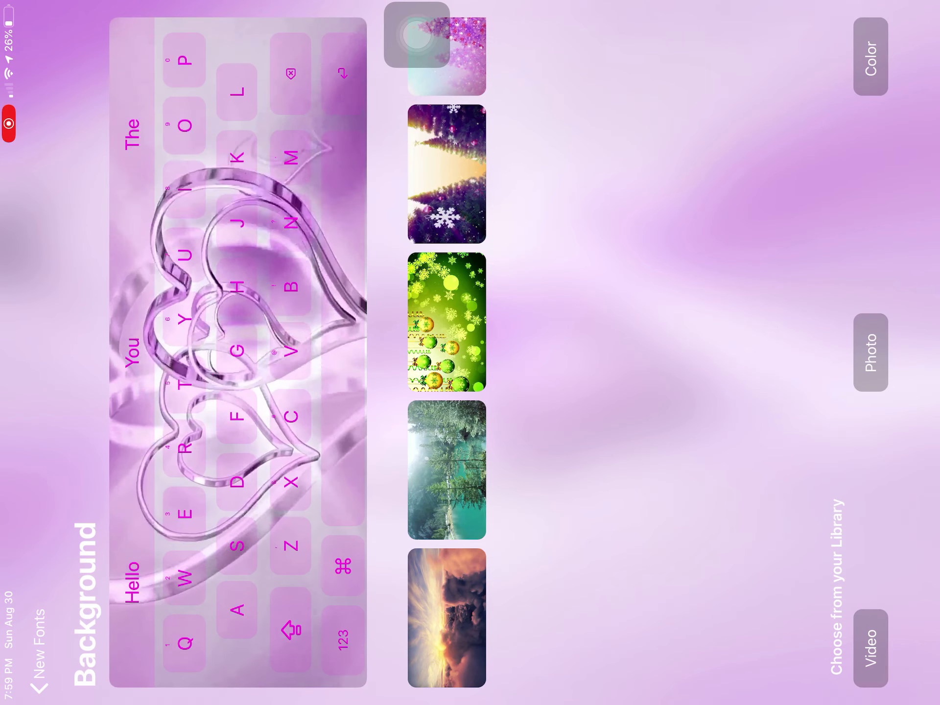
left_click(870, 353)
left_click(274, 562)
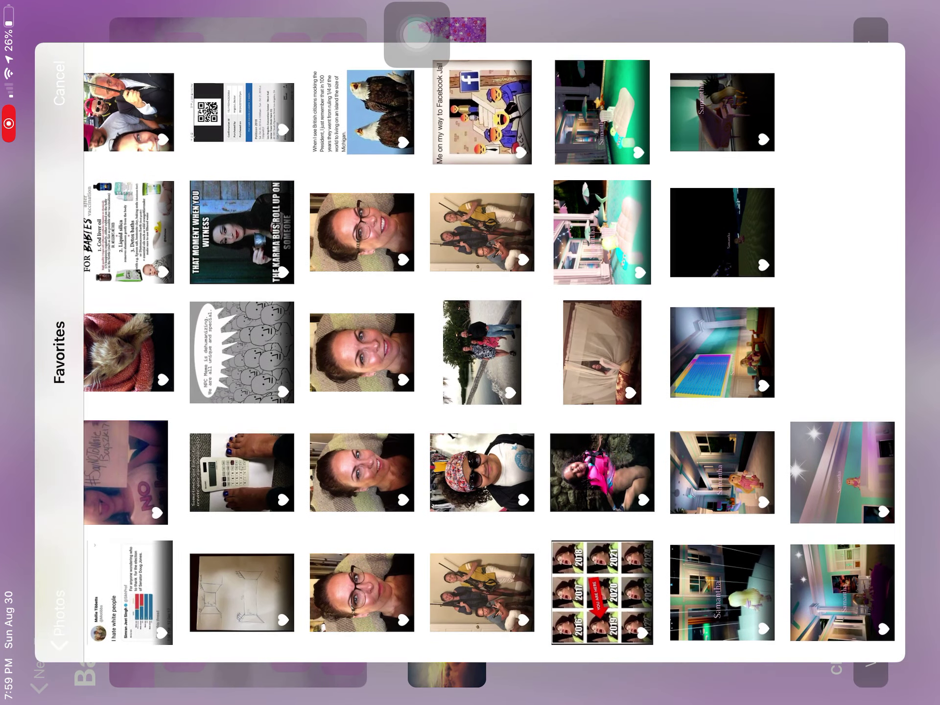
left_click(602, 112)
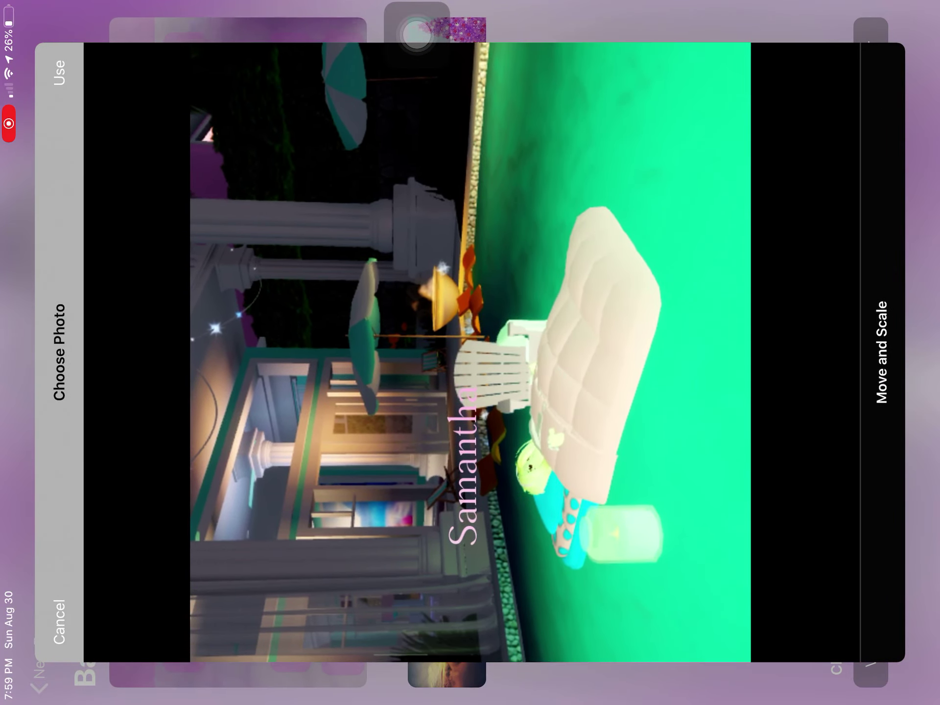
scroll(470, 352, "up", 3)
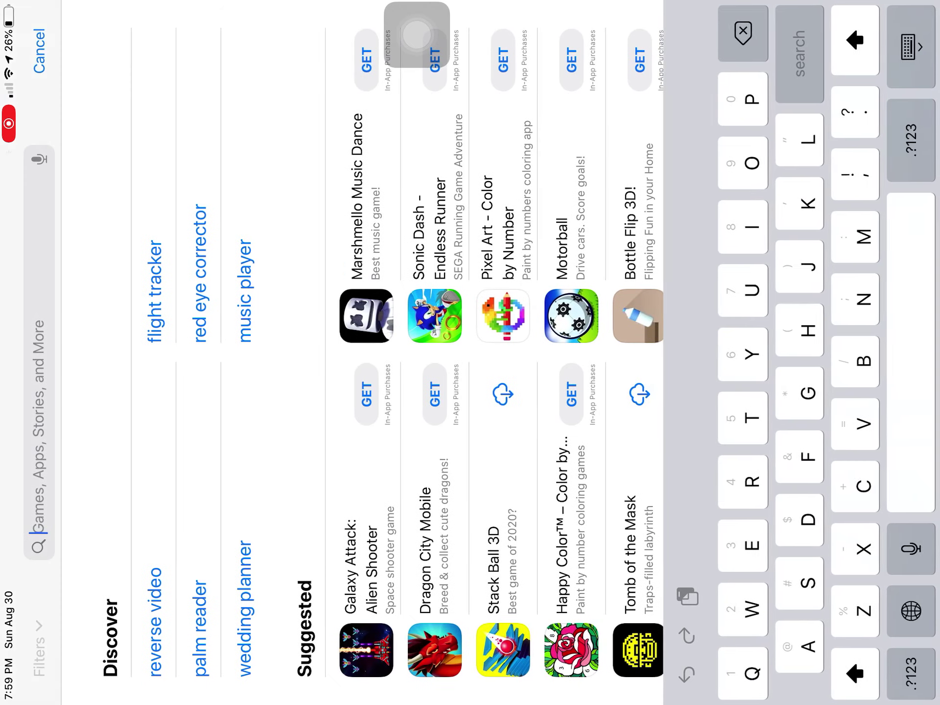
- Switch the App Store search keyboard to the purple hearts New Fonts keyboard
left_click(908, 611)
scroll(465, 581, "down", 10)
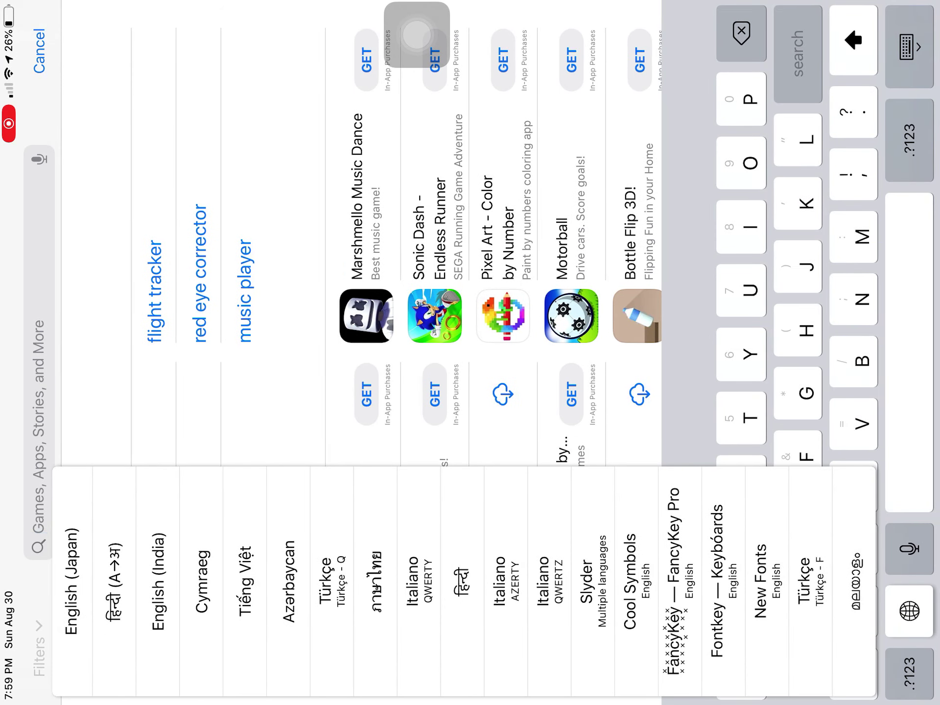
left_click(766, 581)
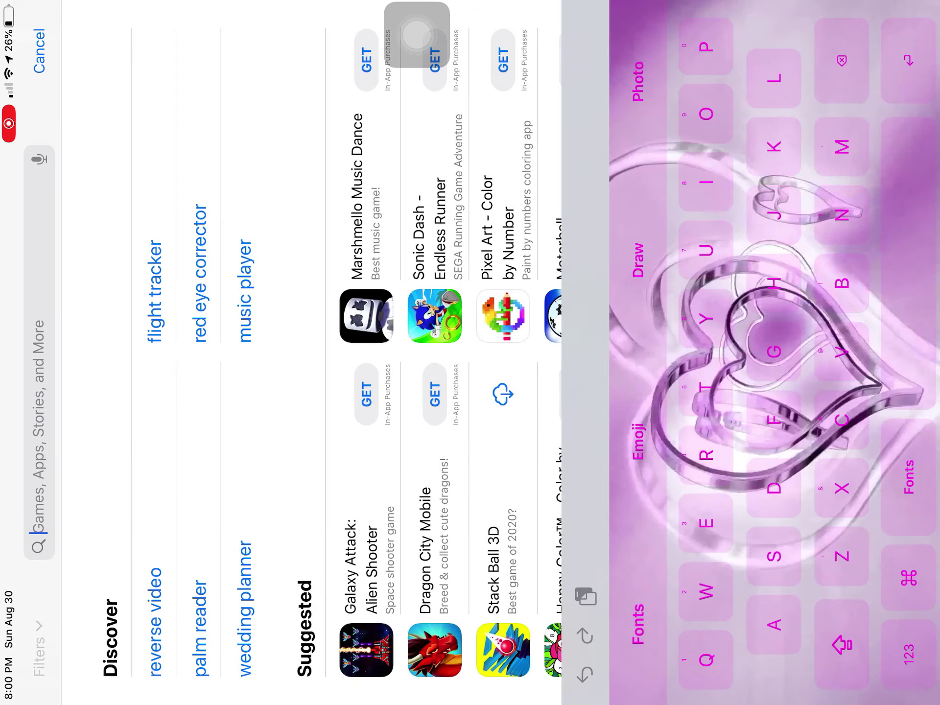
- Enter the greeting 'Hi my name is Aaliyah' in the search field, fixing the capitalised 'My'
type("H")
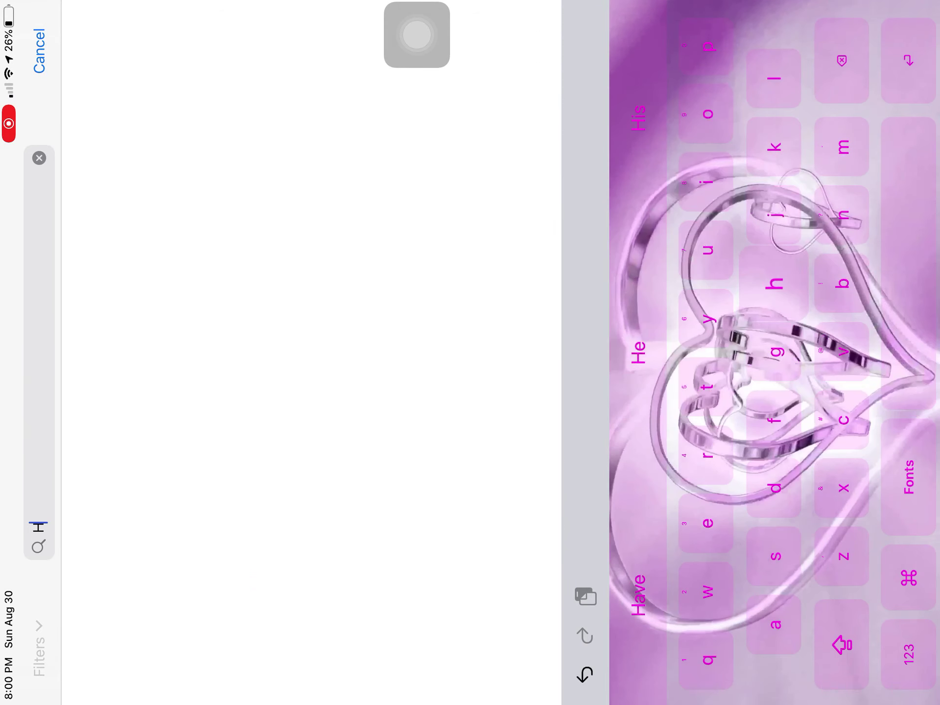
type("i")
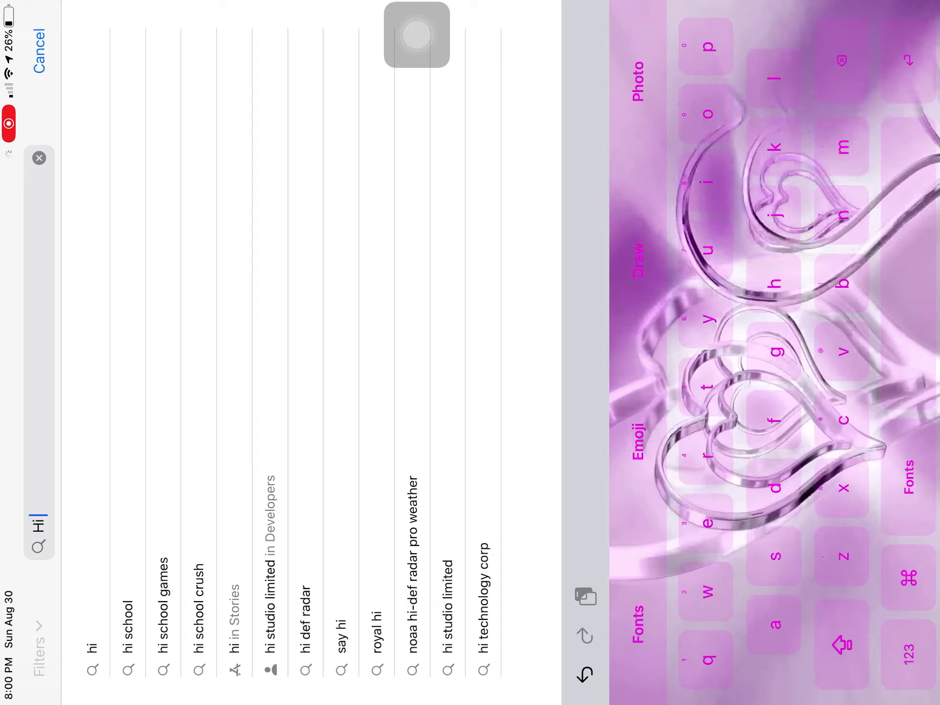
type(" My")
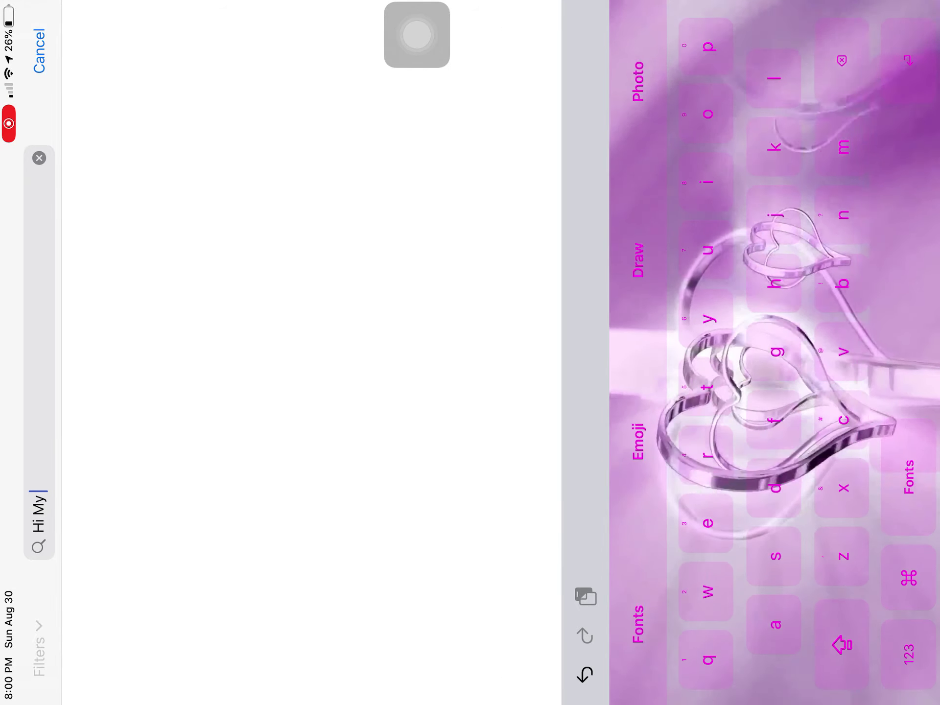
key("BackSpace")
key("BackSpace")
type("m")
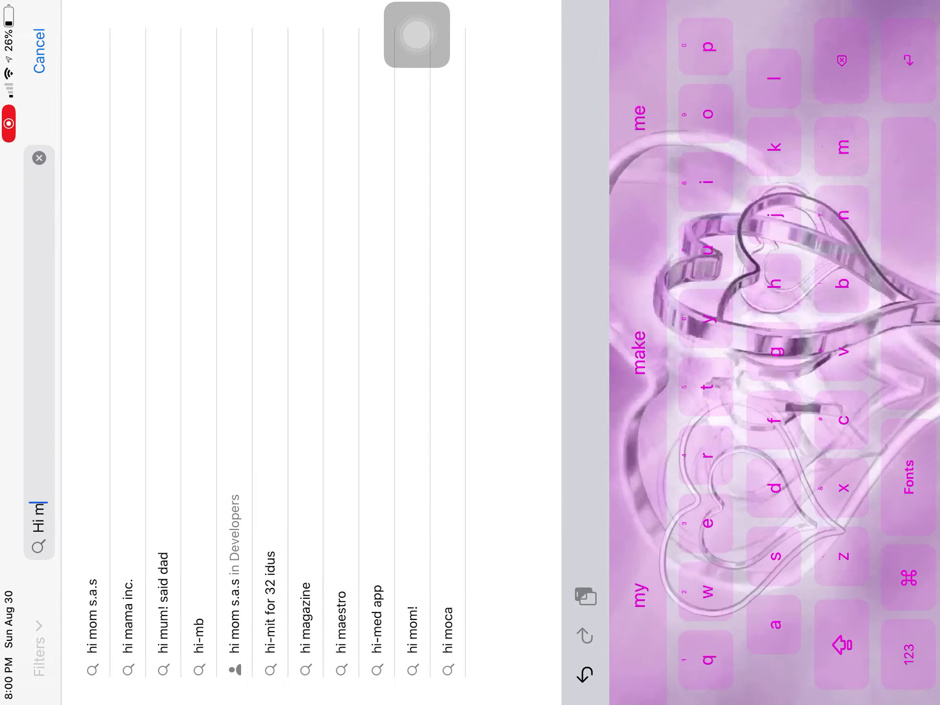
type("y name ")
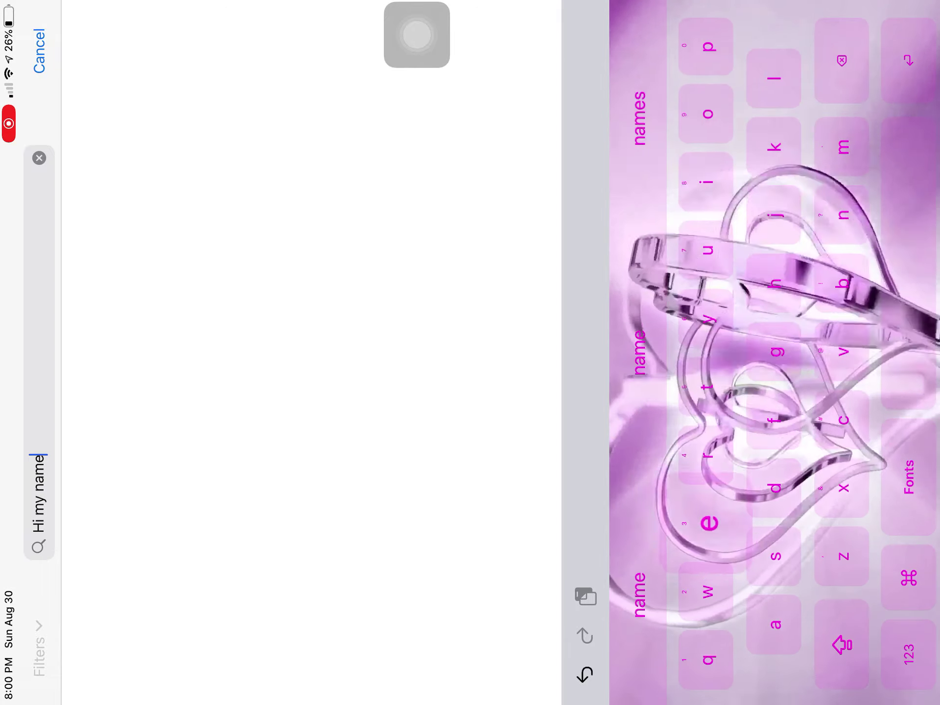
type("is ")
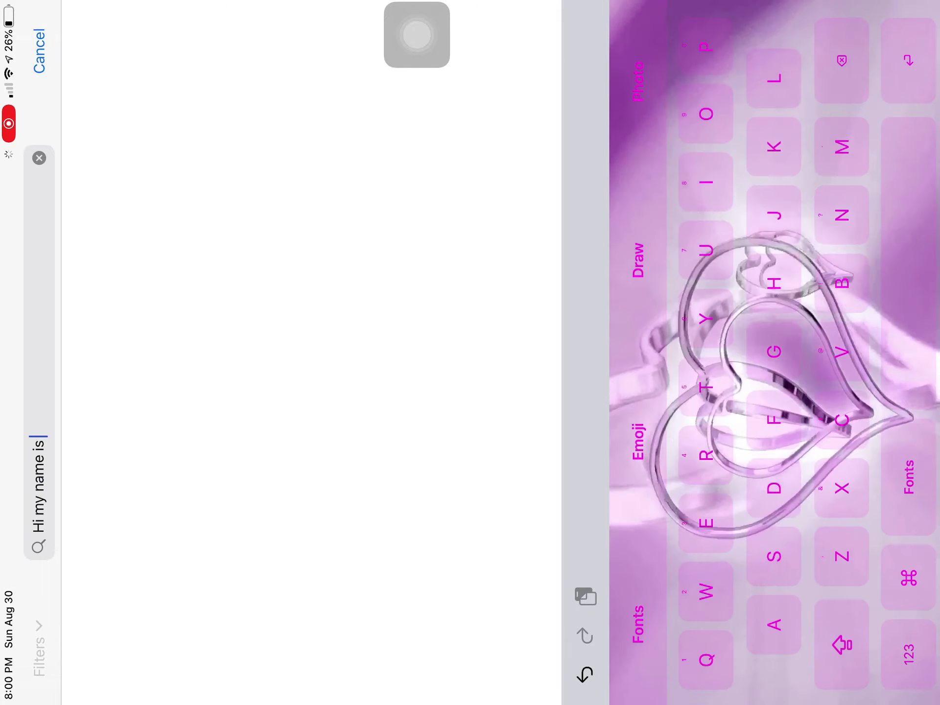
type("Aaliyah")
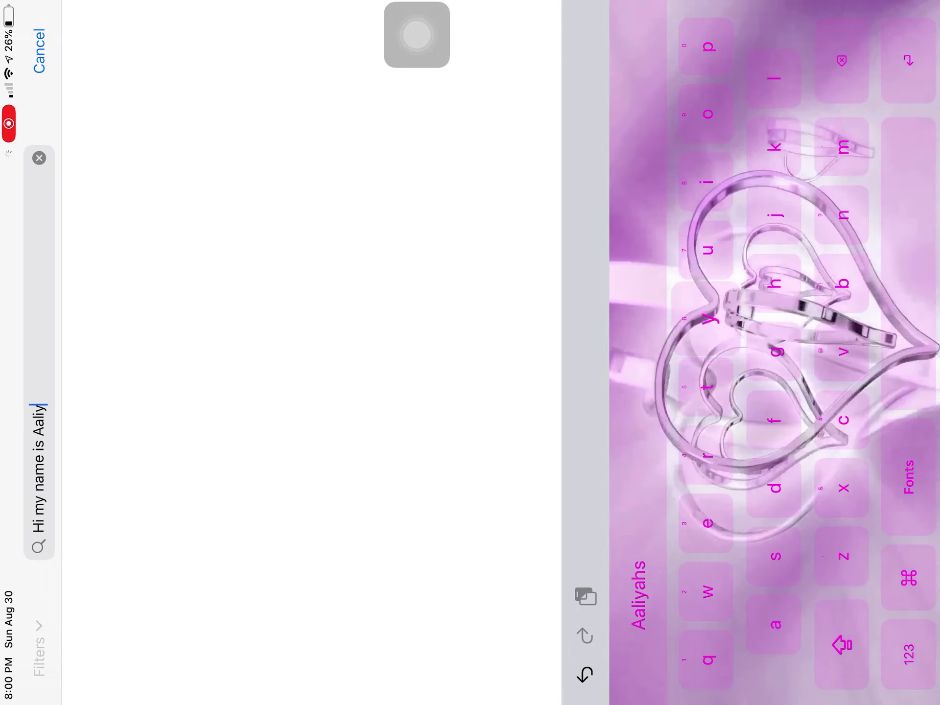